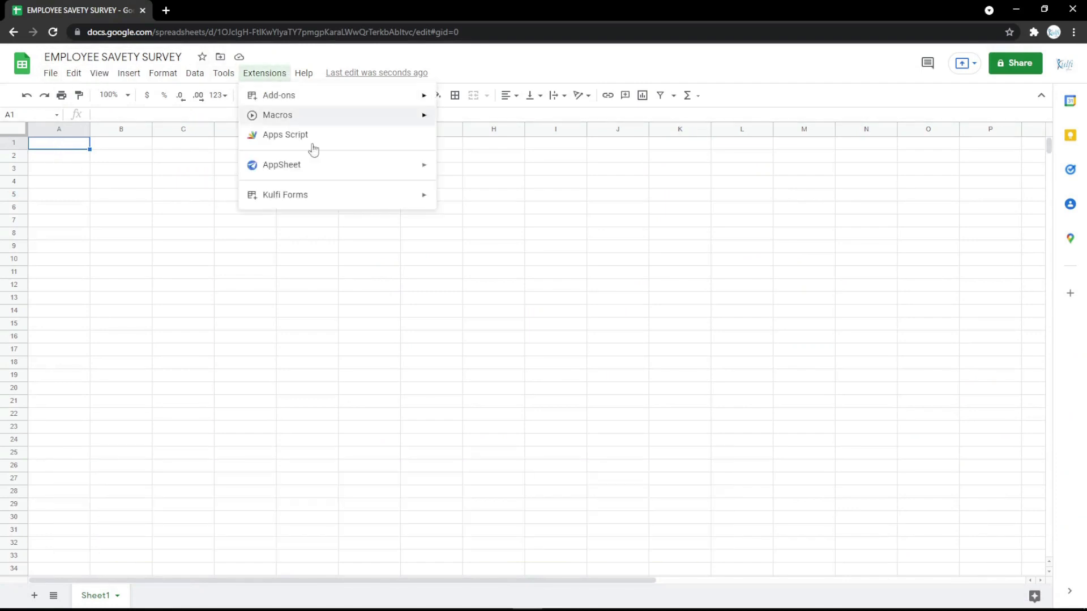
# Choose Load Form Template from the Kulfi Forms add-on menu.
pyautogui.click(479, 204)
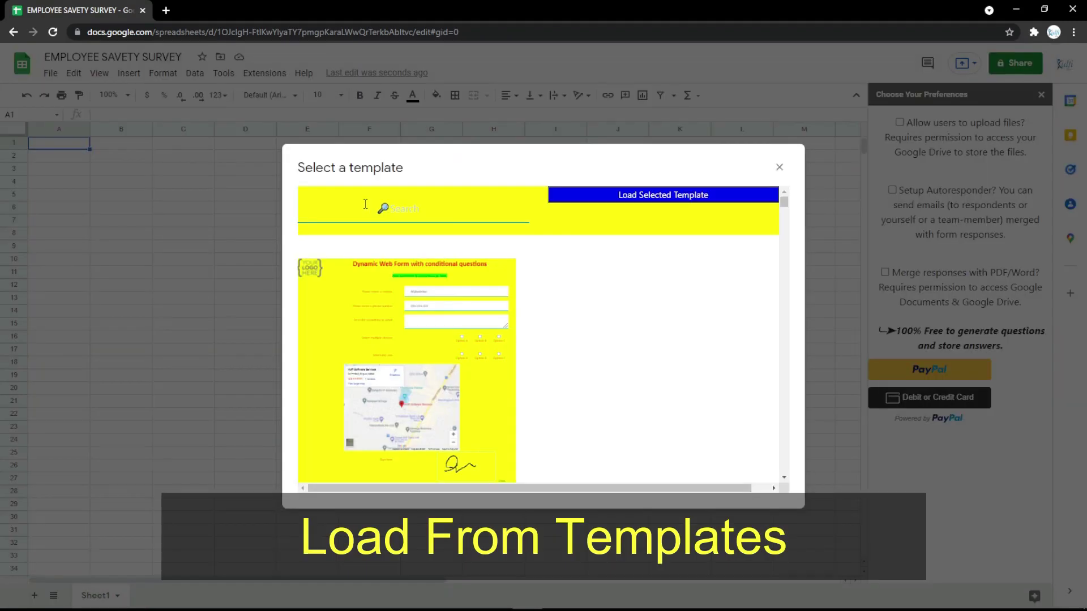
# Search templates for 'employee safety' and load the Employee Safety Survey template.
pyautogui.click(365, 205)
pyautogui.write('employee')
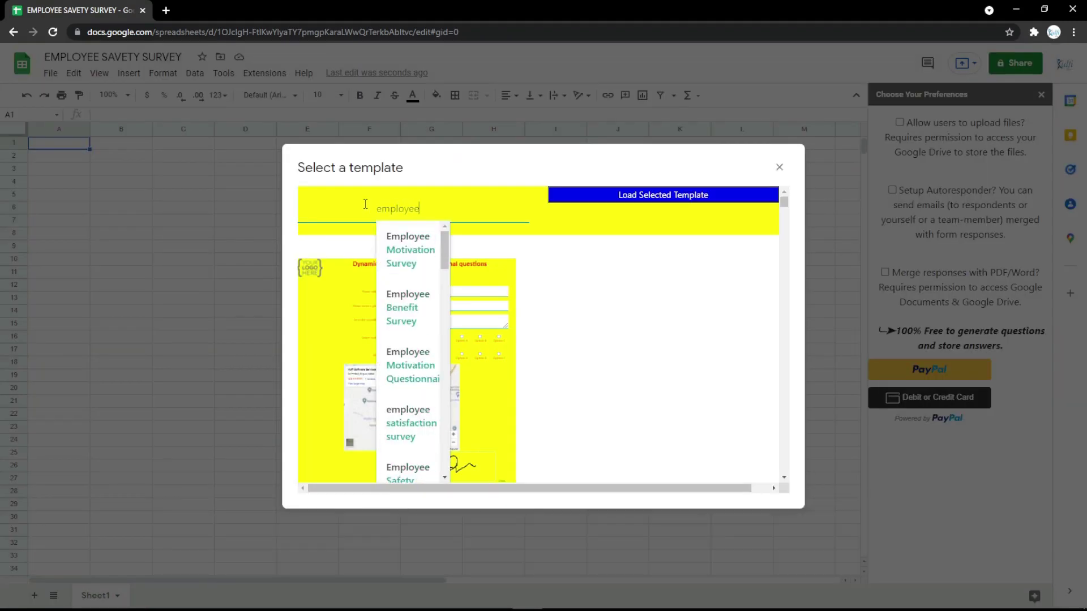
pyautogui.write(' safety')
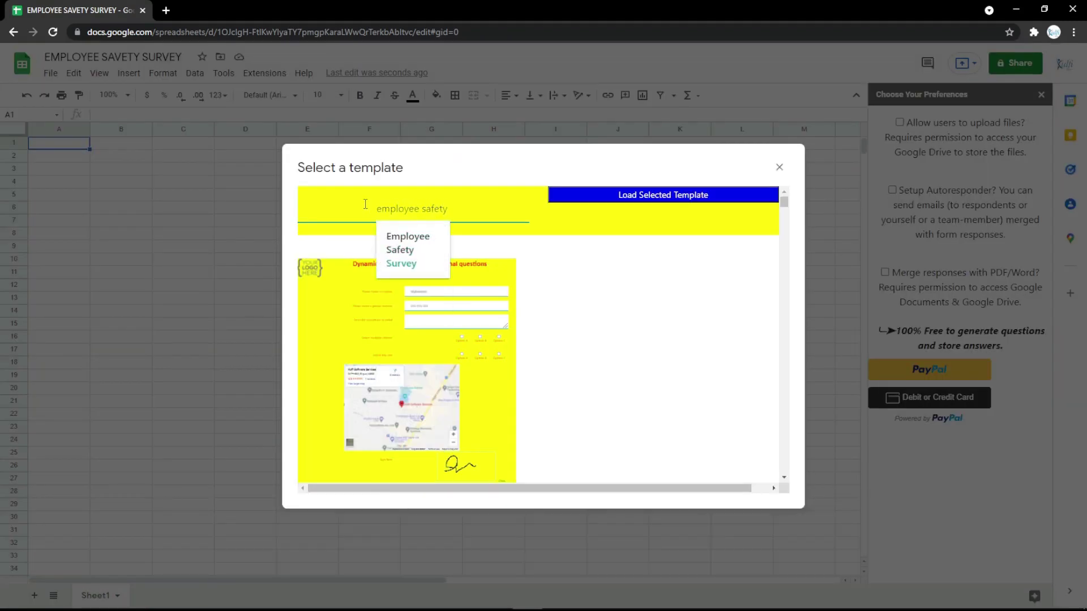
pyautogui.click(407, 250)
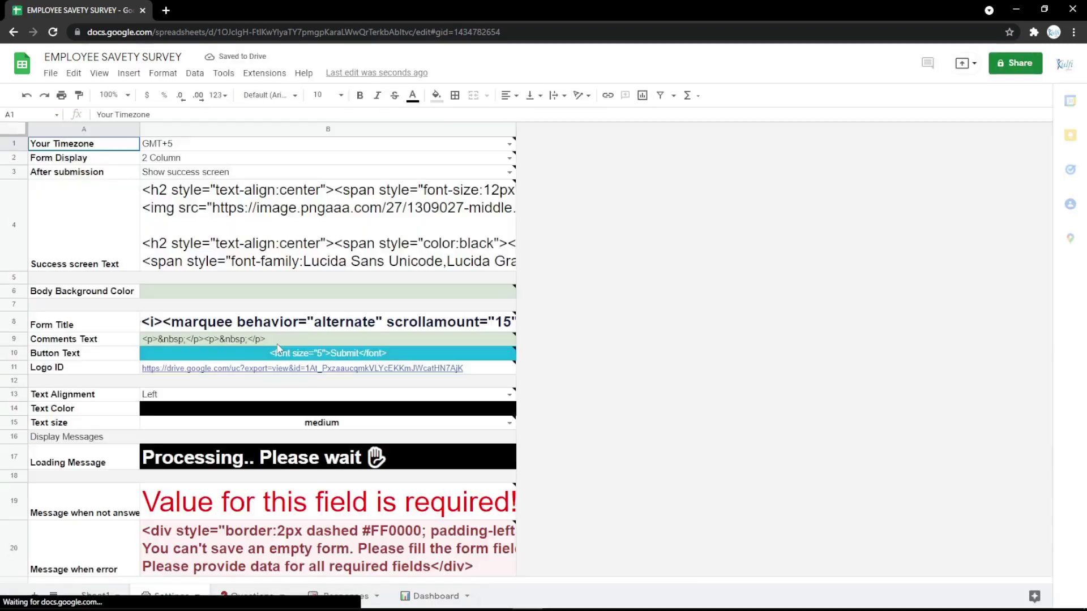
# Request the survey's web form link and grant the Kulfi Forms add-on access.
pyautogui.click(348, 77)
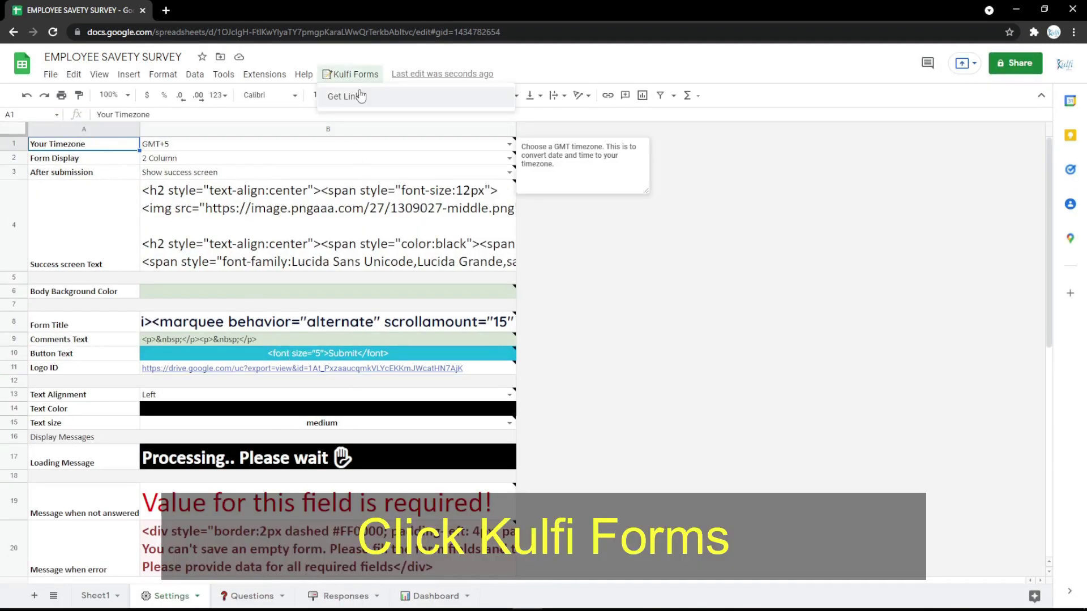
pyautogui.click(343, 95)
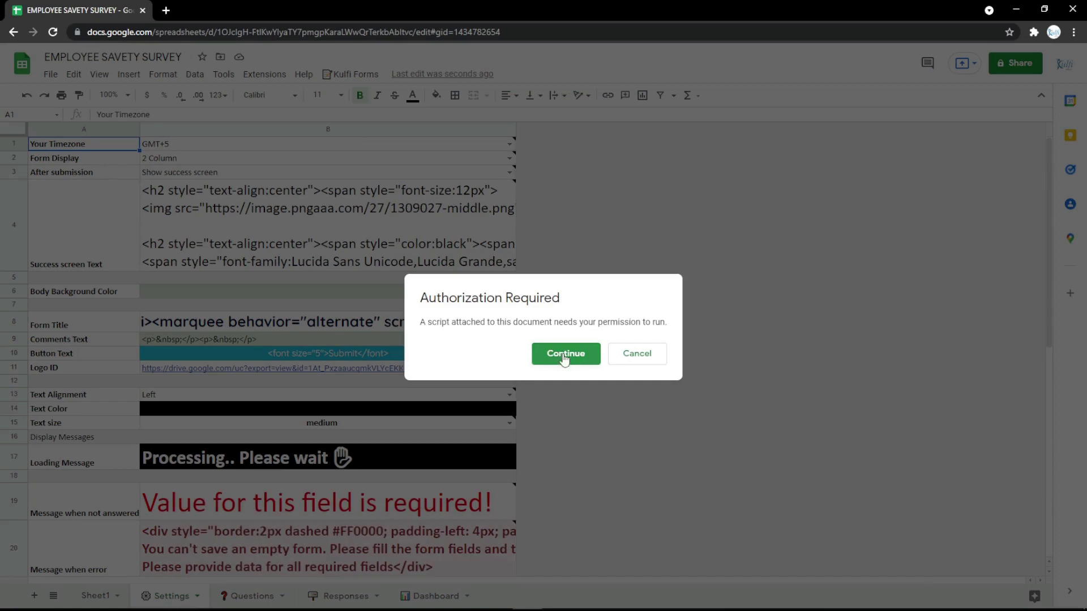
pyautogui.click(564, 355)
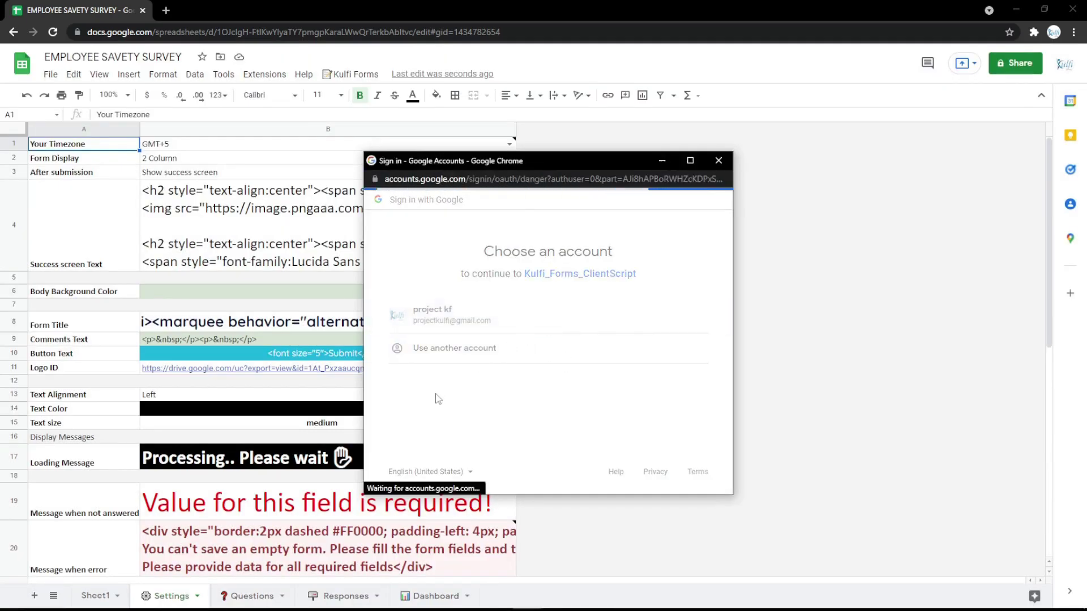
pyautogui.click(396, 400)
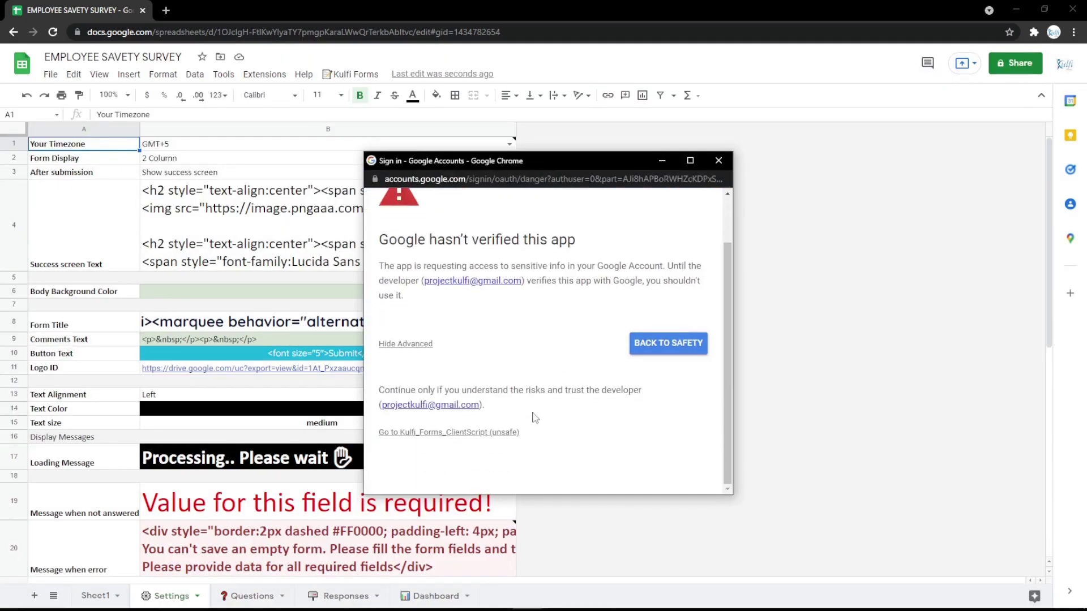
pyautogui.click(655, 432)
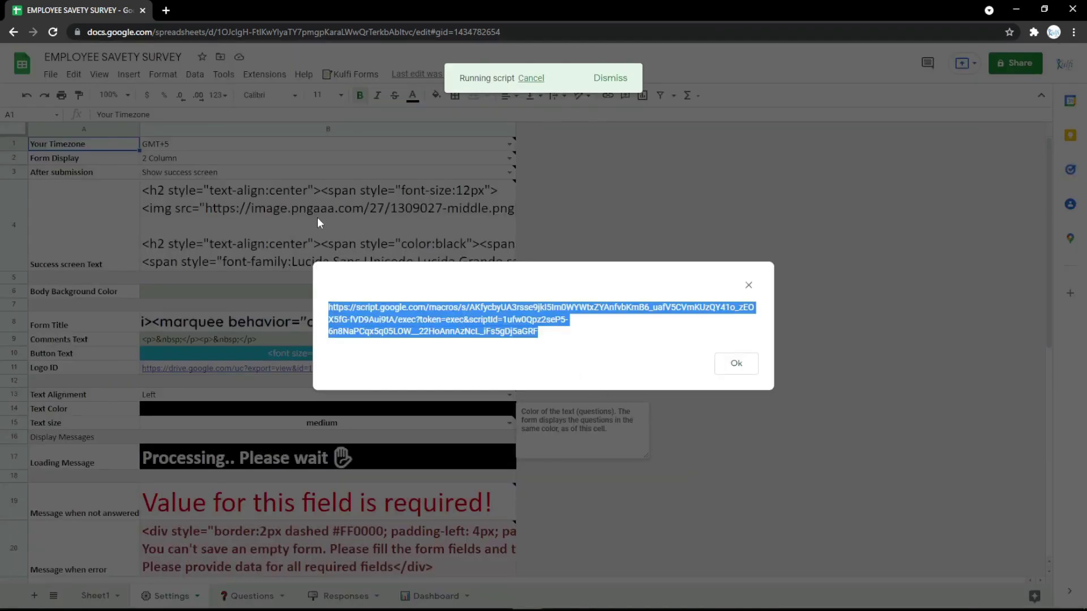
# Preview the survey web form from the copied link in a new tab, then dismiss the link dialog.
pyautogui.hotkey('ctrl', 't')
pyautogui.hotkey('ctrl', 'v')
pyautogui.press('Return')
pyautogui.scroll(-10, 264, 344)
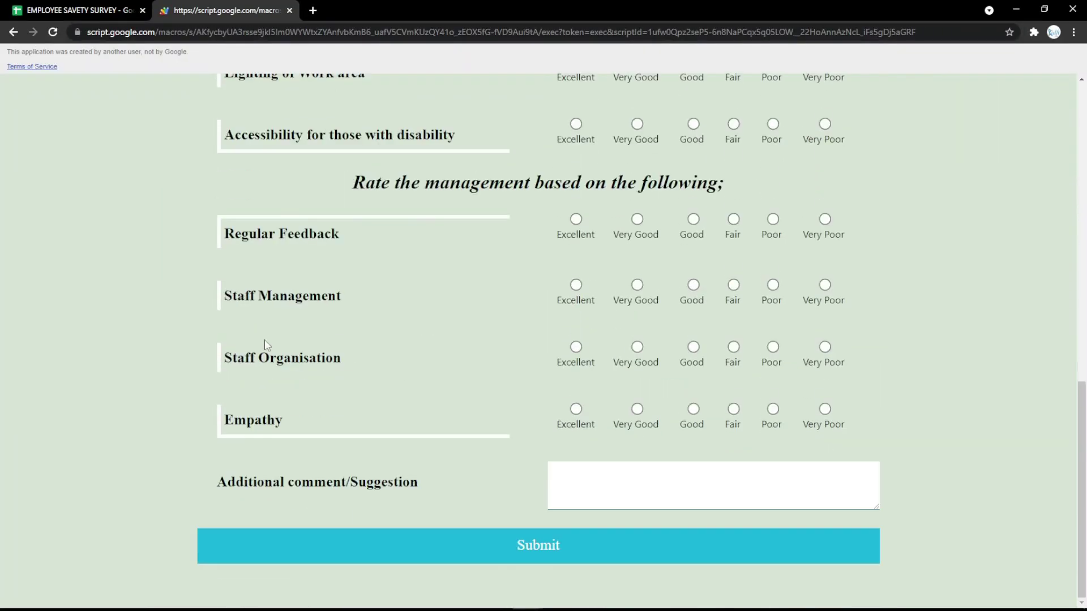
pyautogui.scroll(15, 264, 340)
pyautogui.click(47, 6)
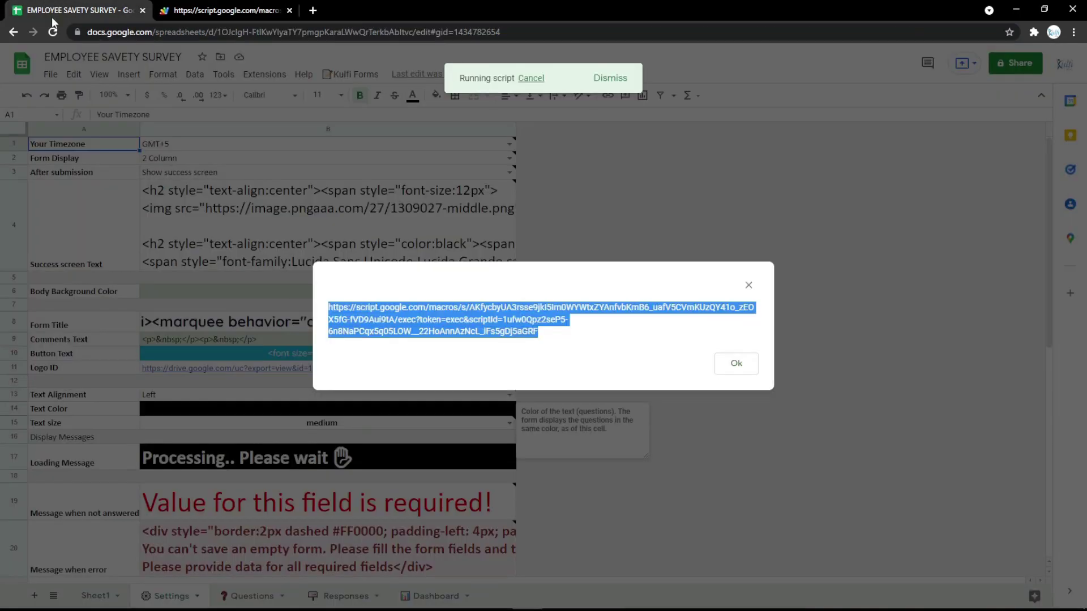
pyautogui.click(735, 367)
# On the Questions sheet, insert an empty row above row 3.
pyautogui.click(249, 596)
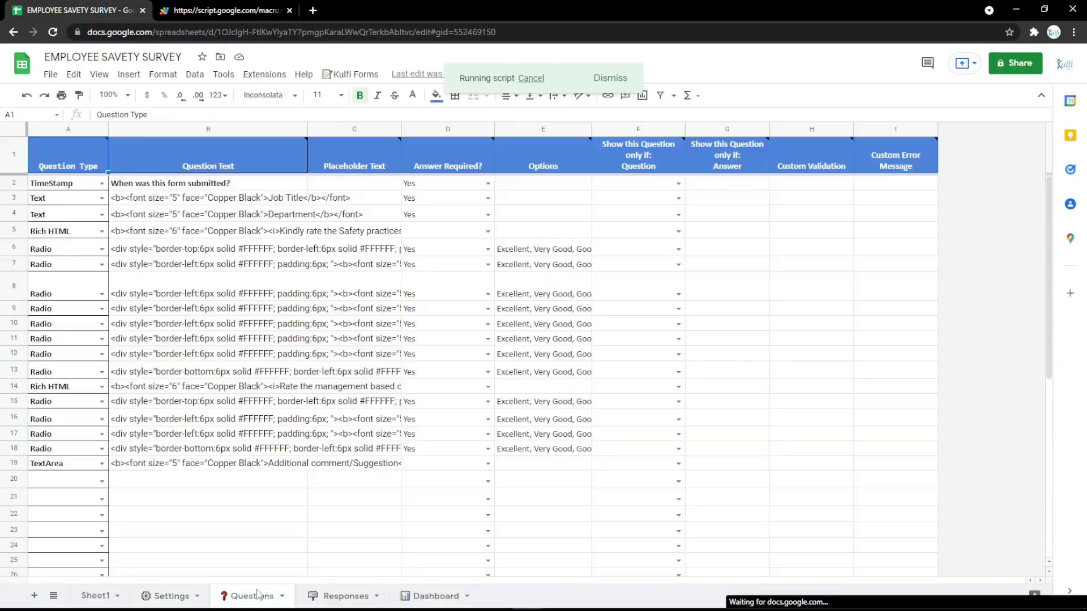
pyautogui.click(2, 198)
pyautogui.rightClick(3, 198)
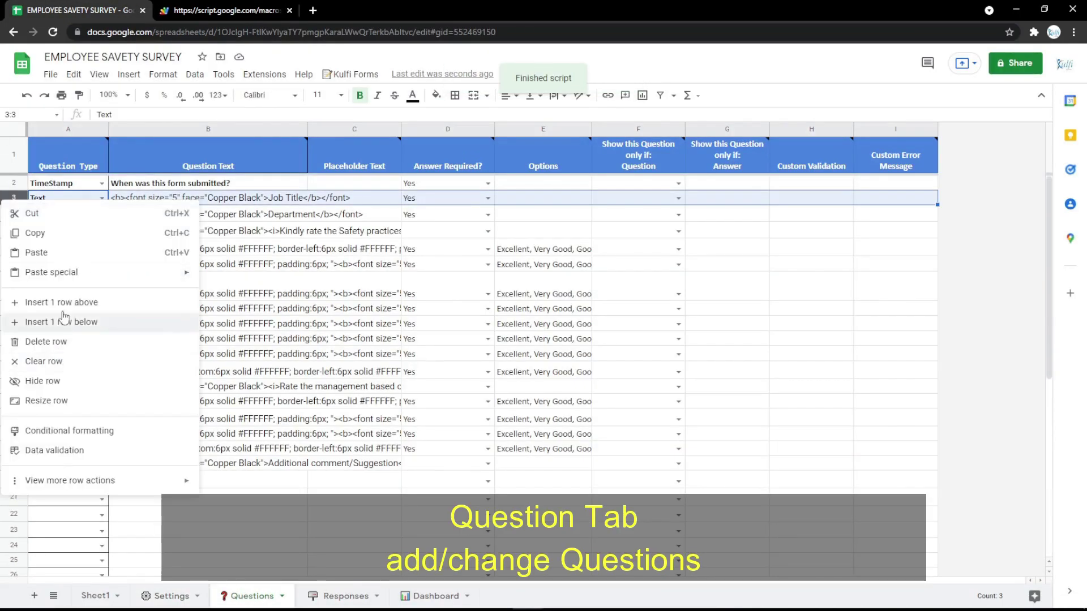
pyautogui.click(57, 299)
# Make row 3 a Text question labelled Name, copied from Job Title, and reload the form.
pyautogui.click(102, 199)
pyautogui.click(51, 389)
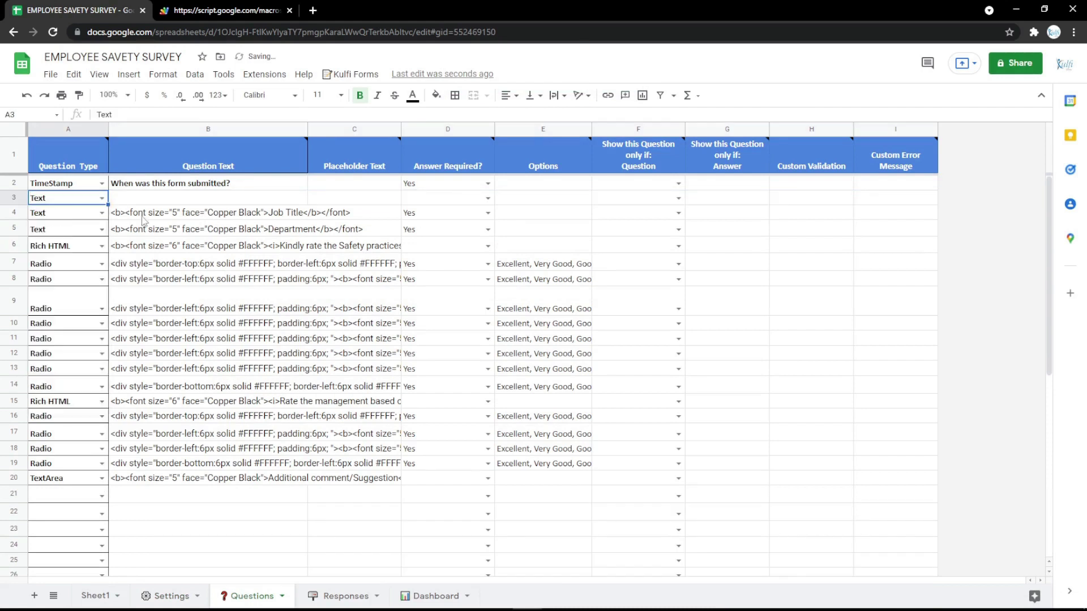
pyautogui.click(170, 218)
pyautogui.click(177, 199)
pyautogui.hotkey('ctrl', 'v')
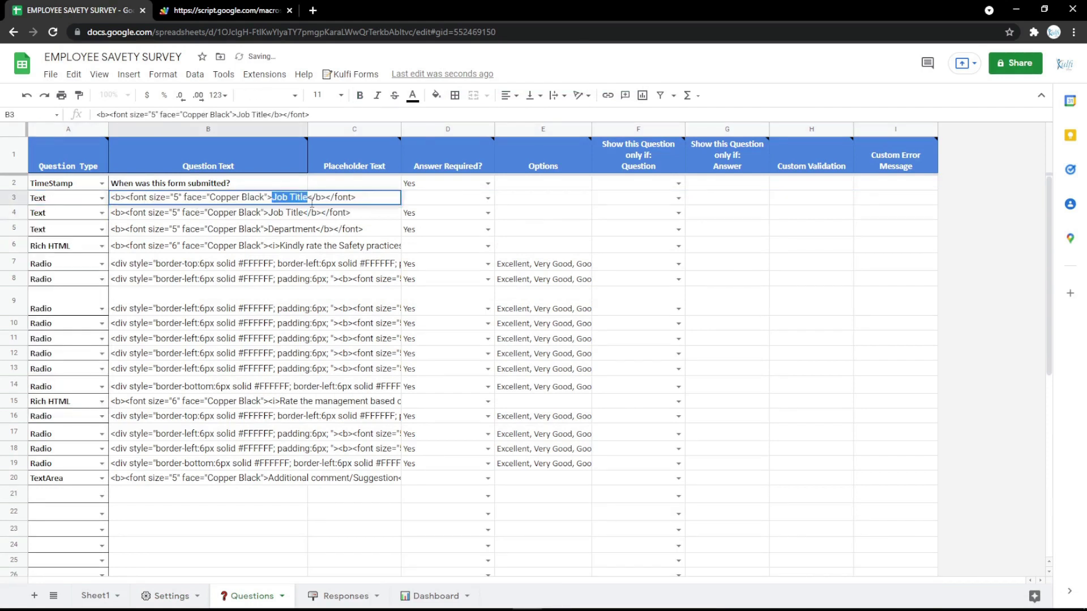
pyautogui.write('ame')
pyautogui.press('Return')
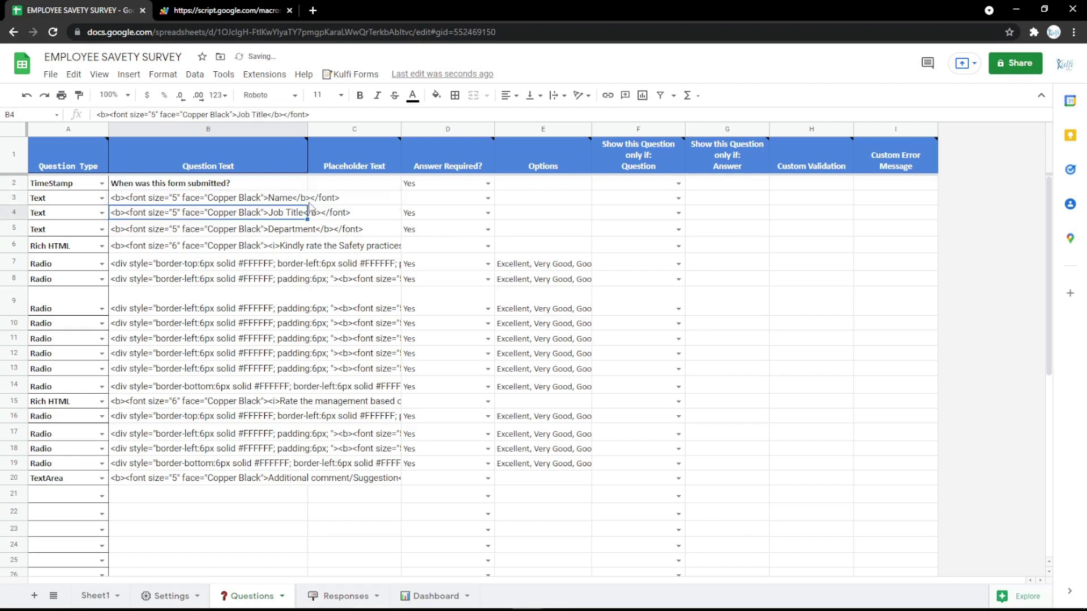
pyautogui.hotkey('ctrl', 'Tab')
pyautogui.hotkey('ctrl', 'r')
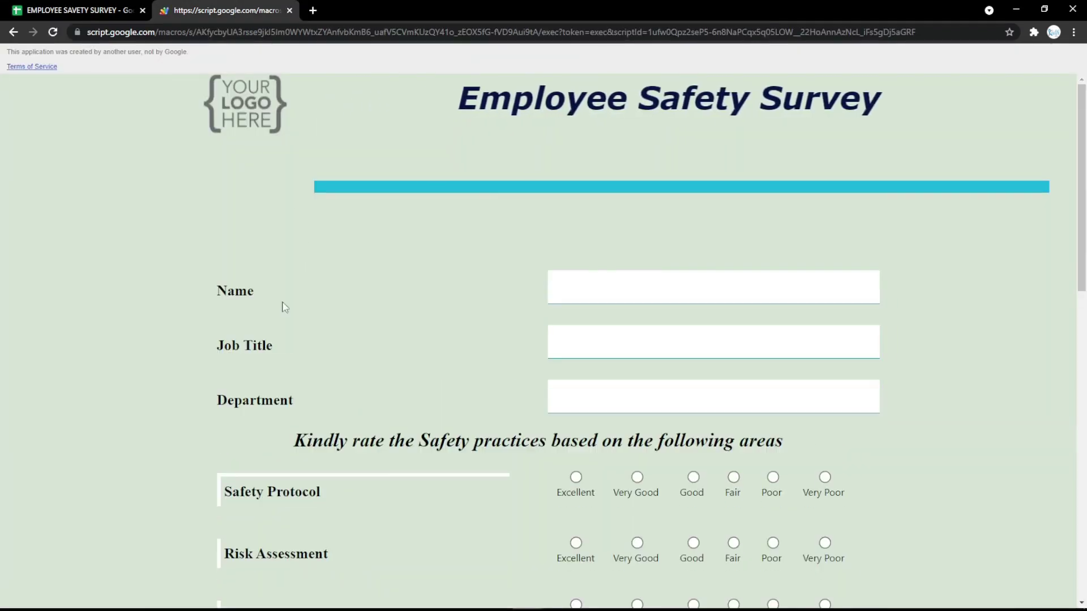
# Change the row 3 question to Email type labelled Email and check the form.
pyautogui.click(85, 10)
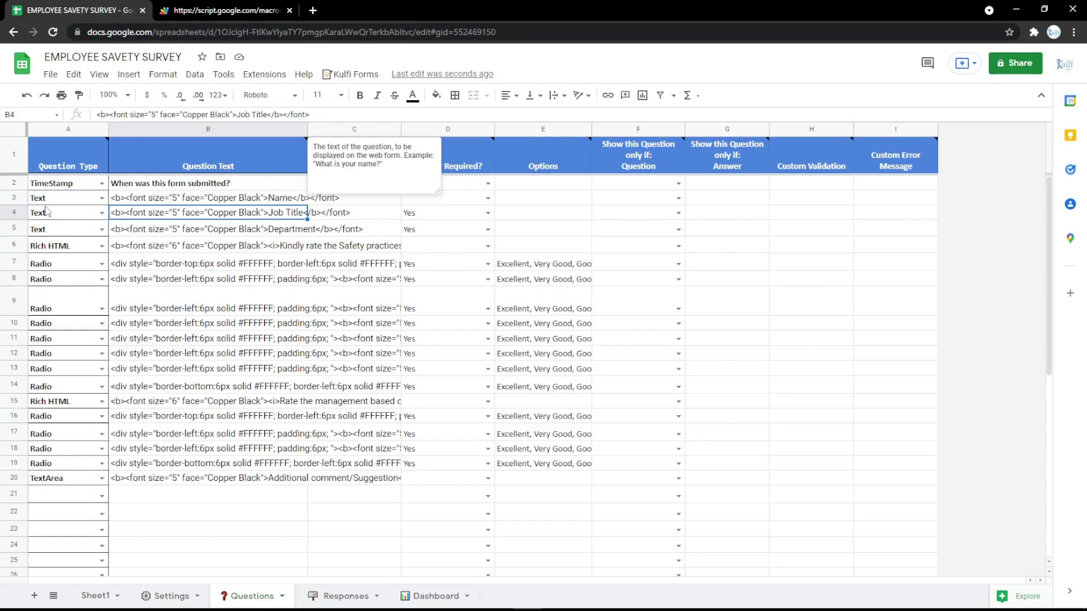
pyautogui.click(101, 199)
pyautogui.click(59, 269)
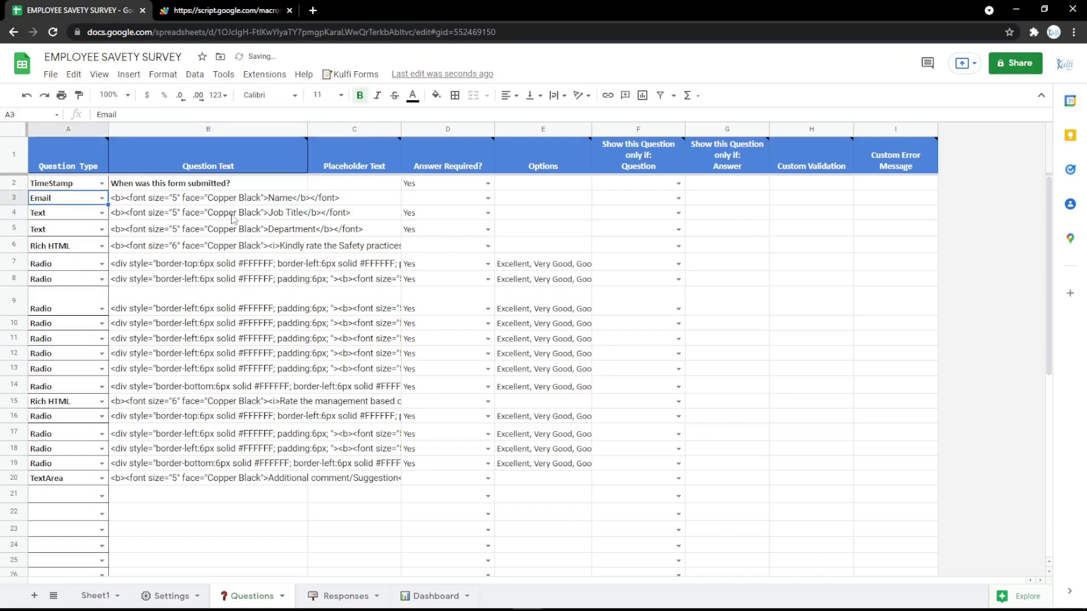
pyautogui.click(246, 204)
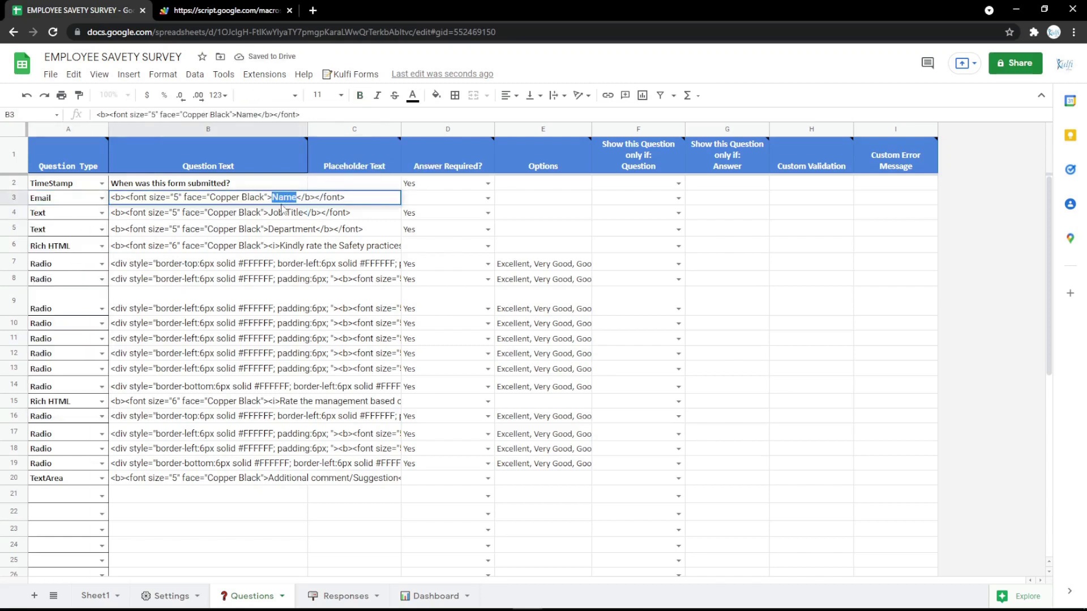
pyautogui.press('Return')
pyautogui.click(197, 9)
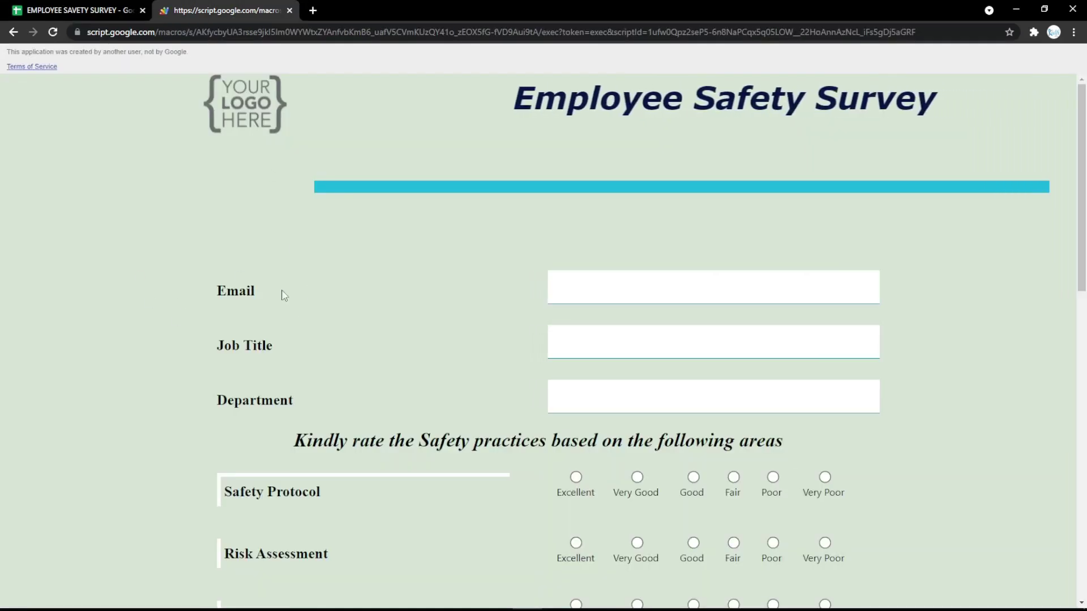
pyautogui.click(76, 10)
# Make the row 3 question a PhoneNumber field labelled Phone Number and reload the form.
pyautogui.click(101, 197)
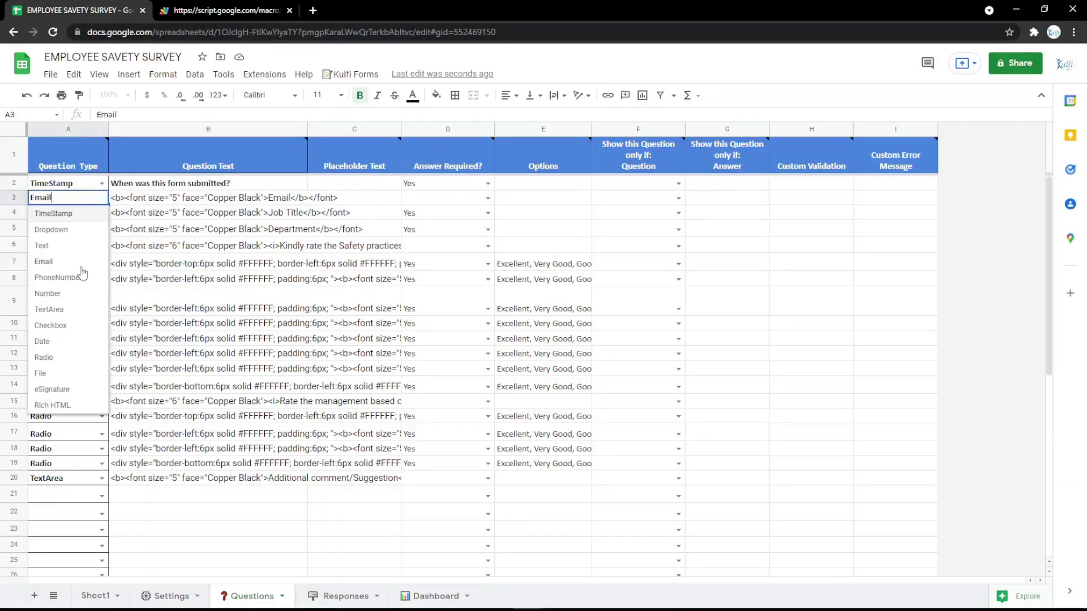
pyautogui.click(59, 277)
pyautogui.doubleClick(196, 203)
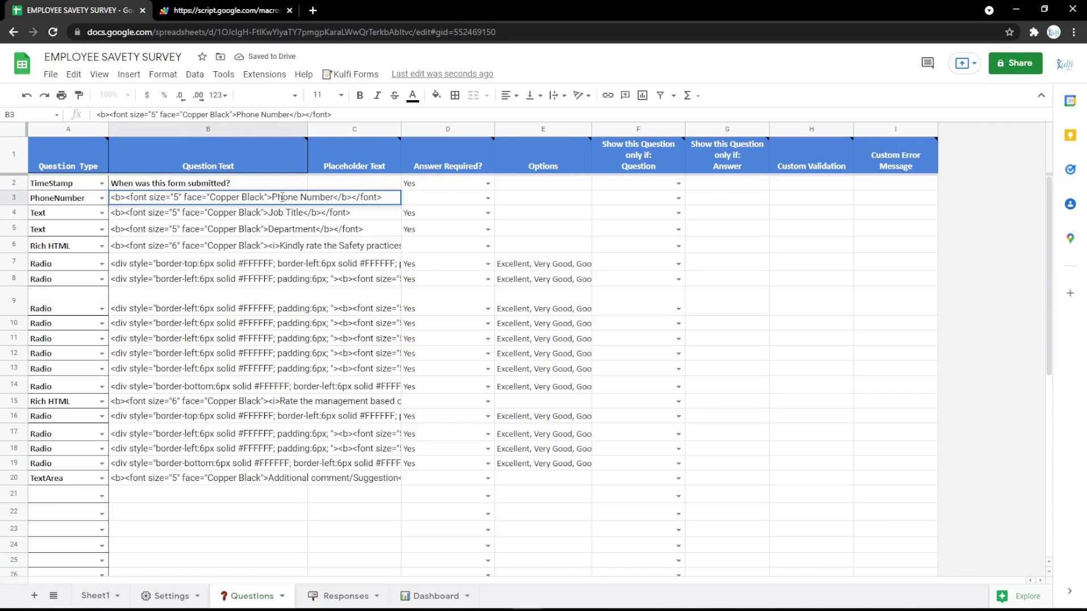
pyautogui.press('Return')
pyautogui.click(226, 10)
pyautogui.press('F5')
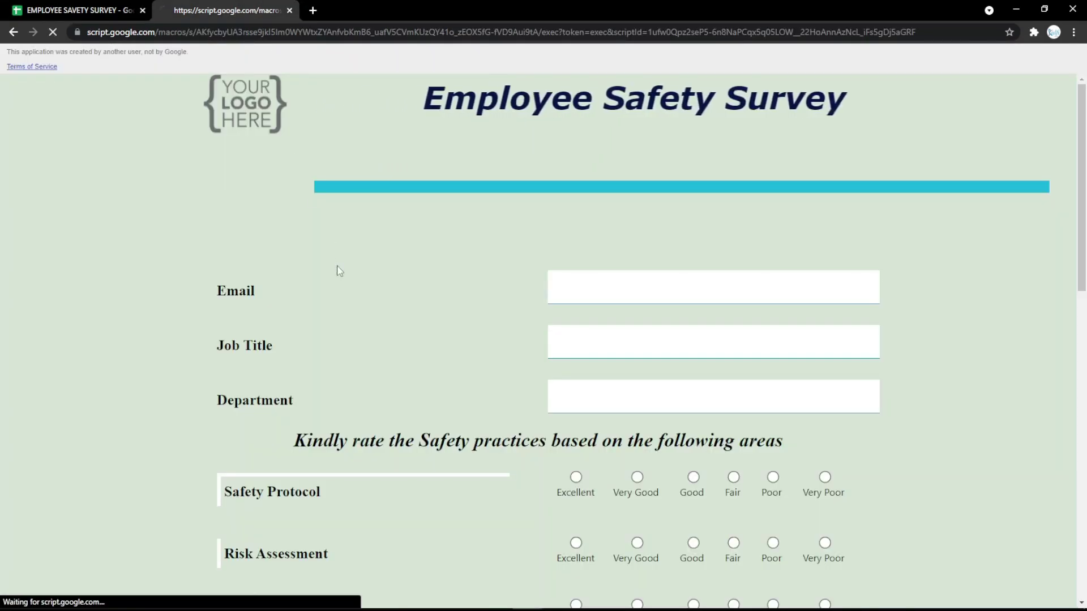
pyautogui.click(8, 8)
# Change the row 3 question to TextArea labelled Address and reload the form.
pyautogui.doubleClick(106, 204)
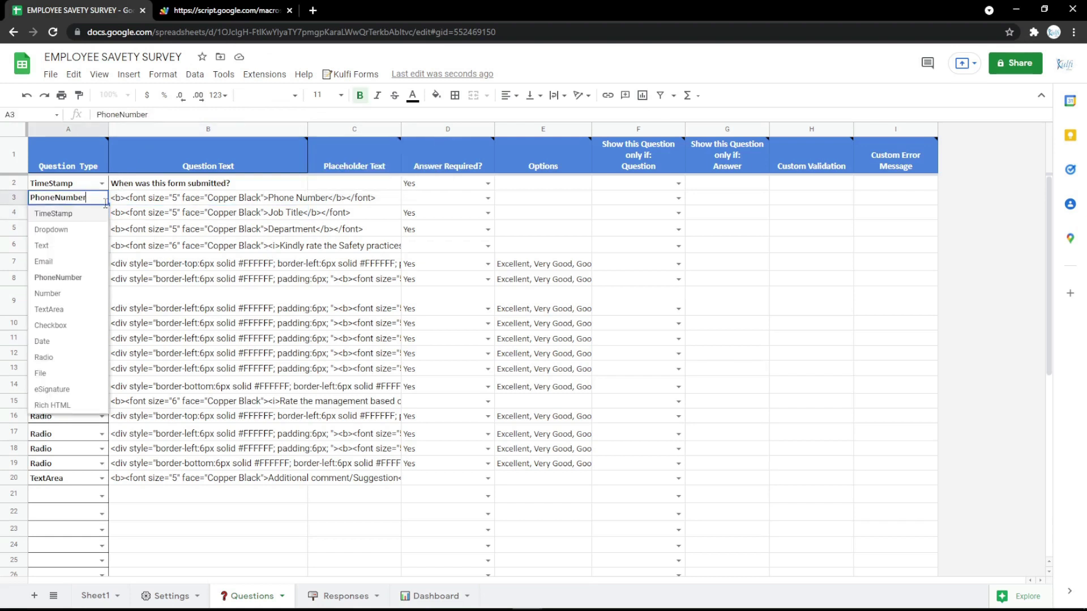
pyautogui.click(59, 312)
pyautogui.click(213, 189)
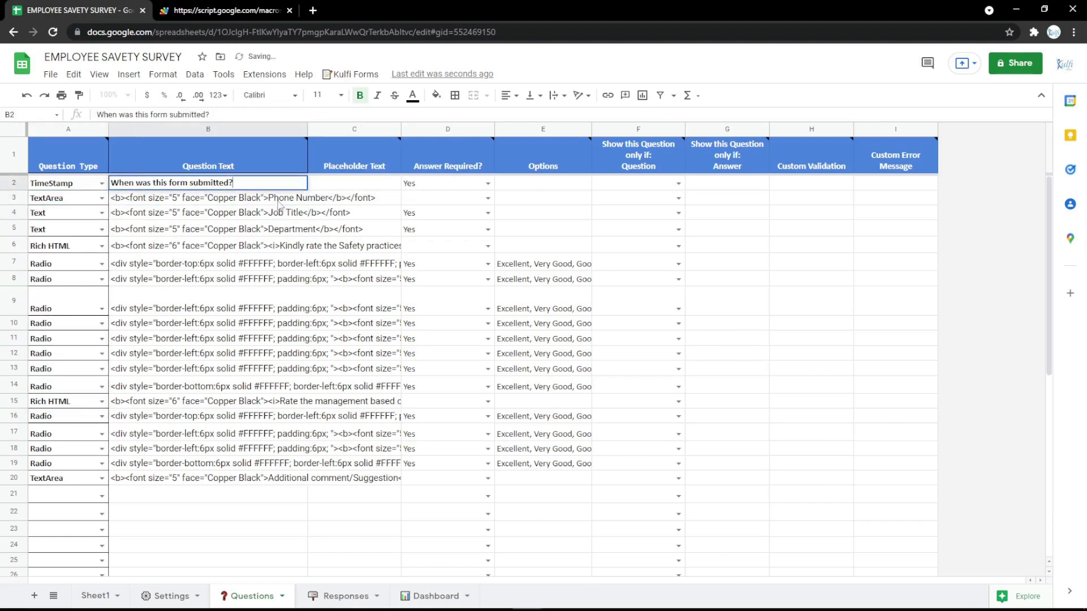
pyautogui.doubleClick(276, 198)
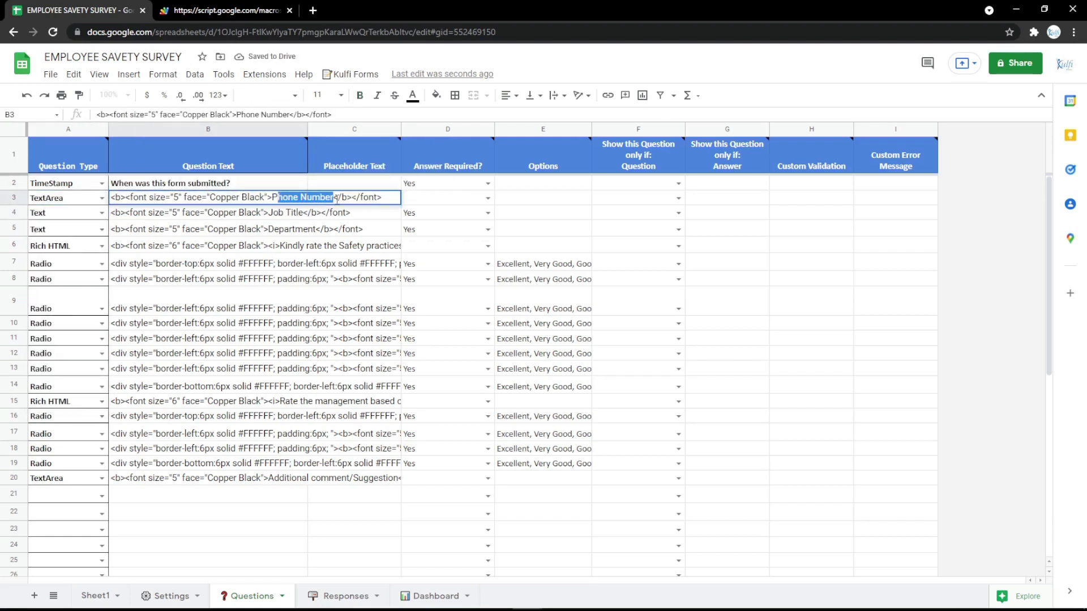
pyautogui.write('Addres')
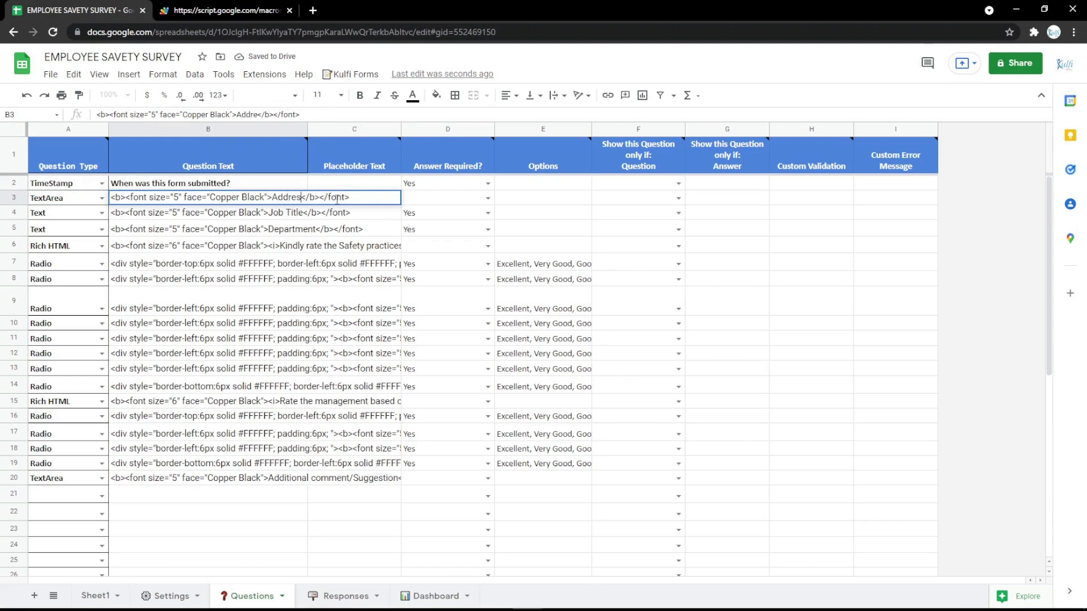
pyautogui.write('s')
pyautogui.press('Return')
pyautogui.click(229, 10)
pyautogui.press('F5')
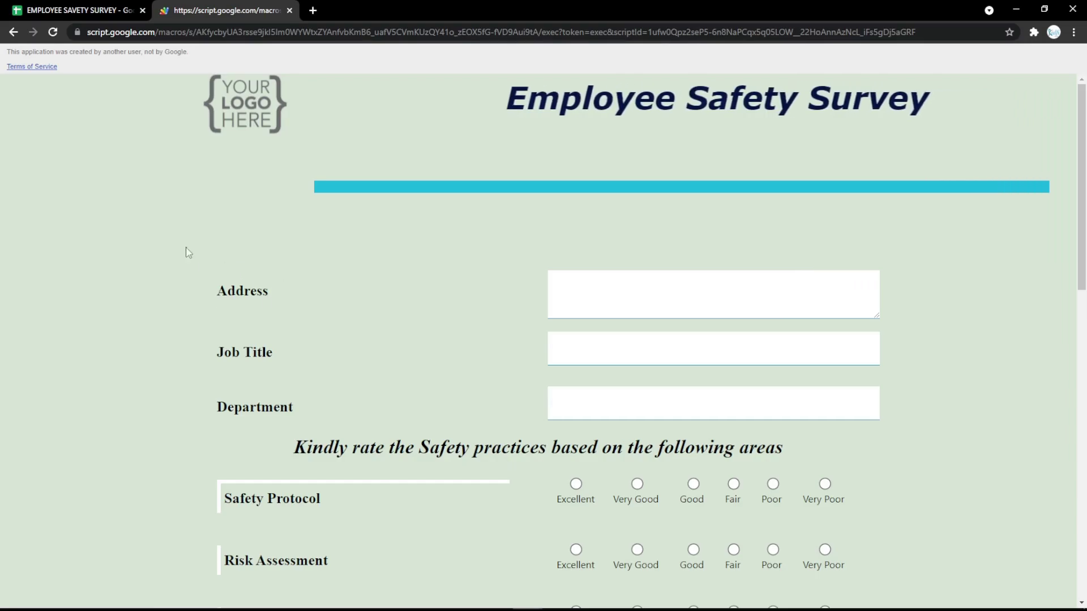
pyautogui.click(97, 5)
# Make the row 3 question a Date field labelled Date and try its date picker on the form.
pyautogui.click(102, 198)
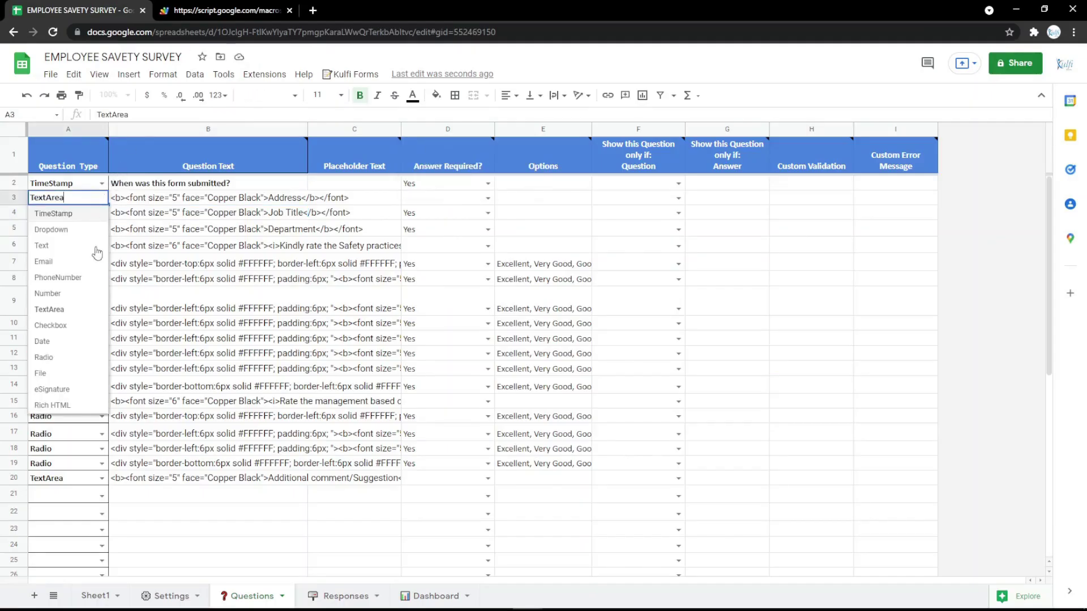
pyautogui.click(56, 342)
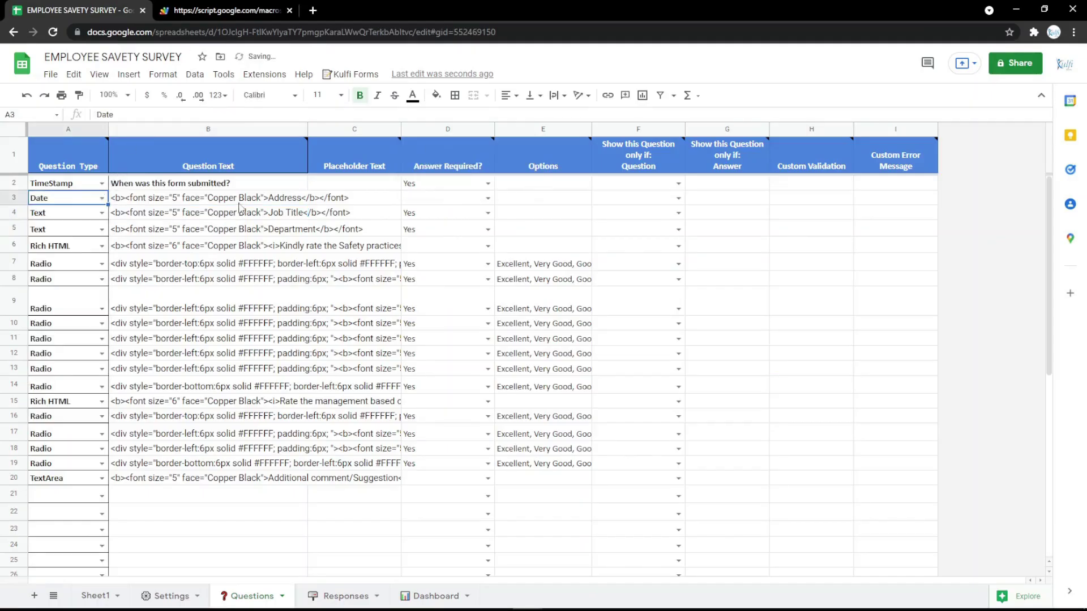
pyautogui.doubleClick(287, 197)
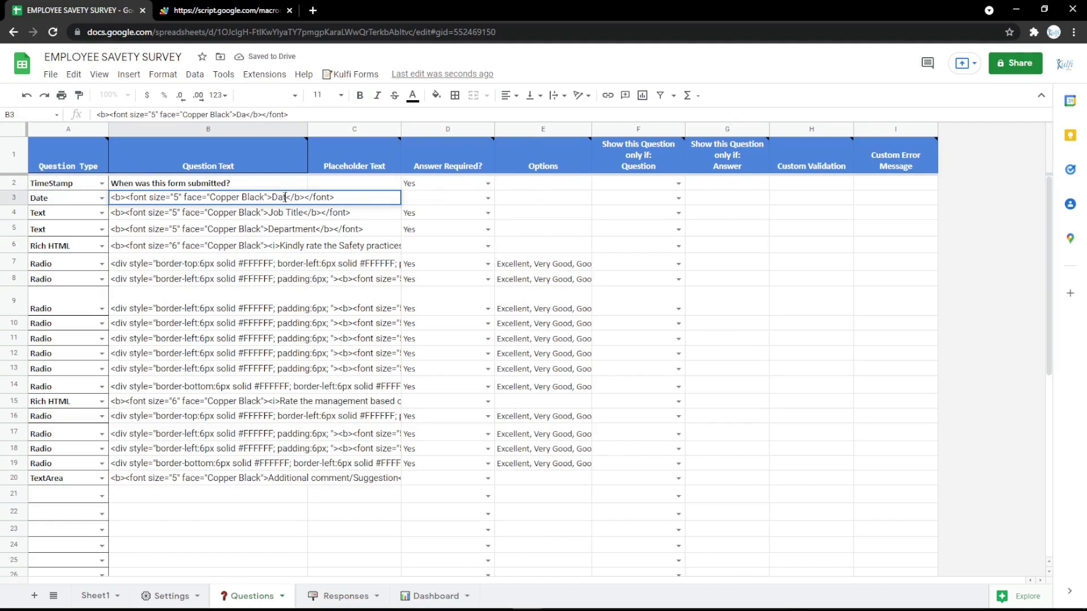
pyautogui.write('te')
pyautogui.press('Return')
pyautogui.hotkey('ctrl', 'Tab')
pyautogui.press('F5')
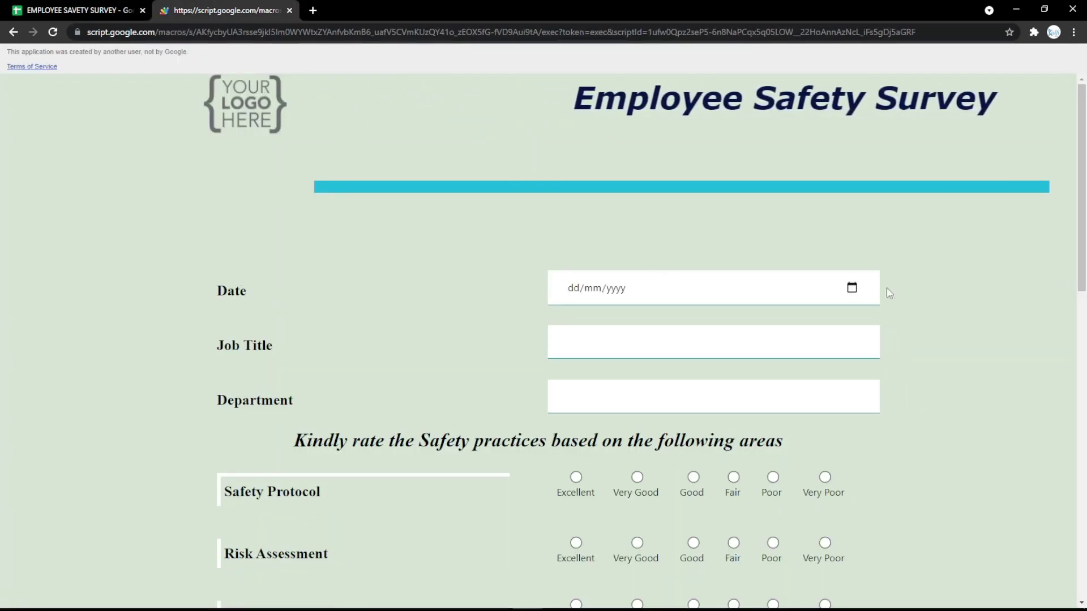
pyautogui.click(852, 288)
pyautogui.click(437, 316)
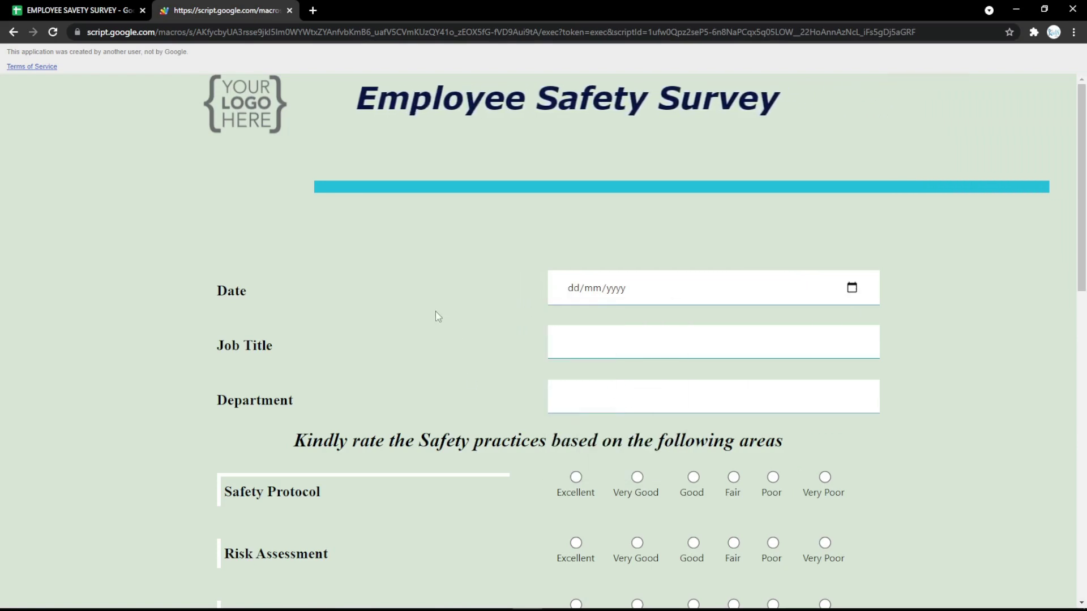
pyautogui.hotkey('ctrl', 'Tab')
# Turn it into a Radio question labelled Gender with options Male, Female and preview it.
pyautogui.click(101, 199)
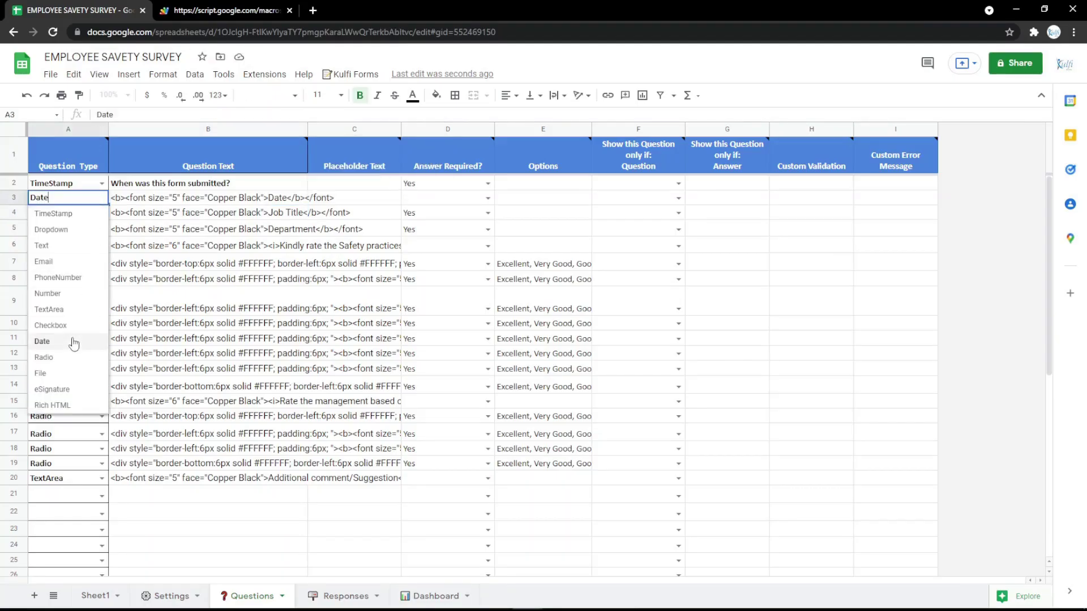
pyautogui.click(44, 358)
pyautogui.click(216, 199)
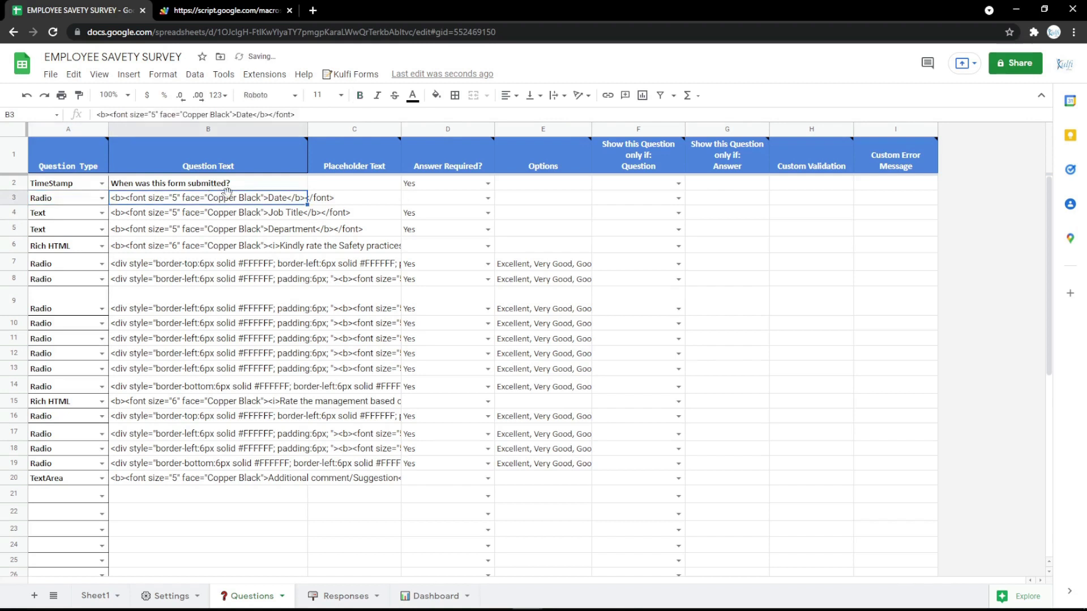
pyautogui.doubleClick(273, 198)
pyautogui.write('Gender')
pyautogui.press('Return')
pyautogui.click(520, 203)
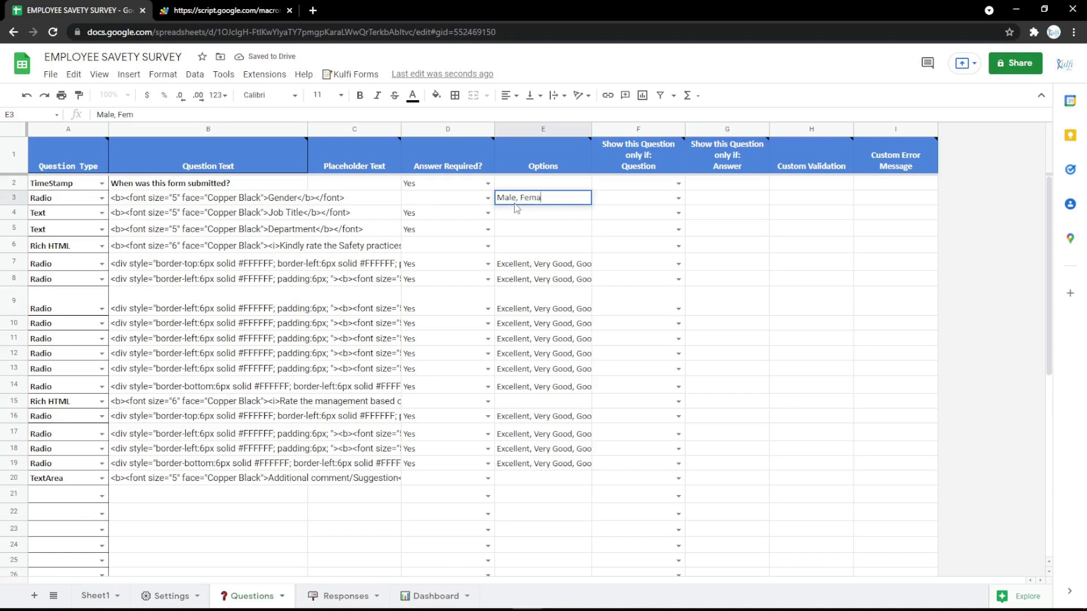
pyautogui.click(266, 11)
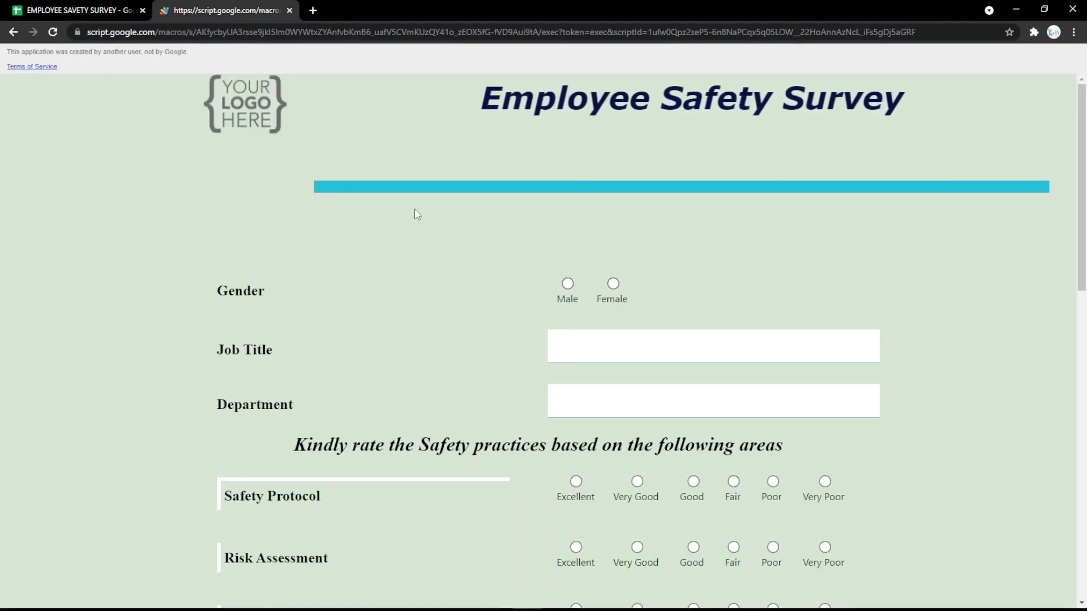
pyautogui.click(59, 4)
# Change the row 3 question to File type labelled File, clearing its options in E3.
pyautogui.click(101, 199)
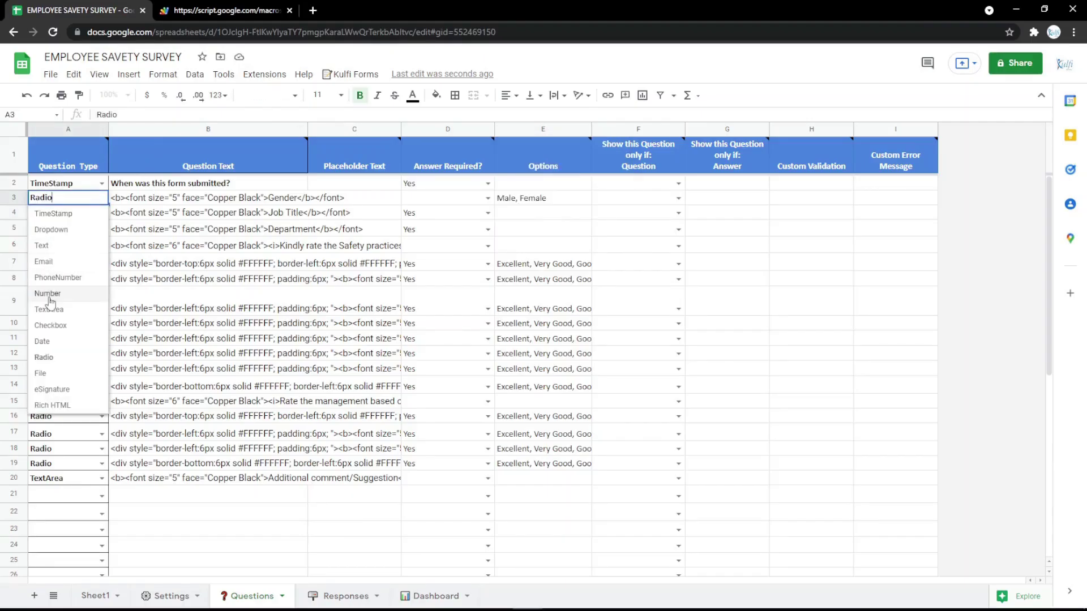
pyautogui.click(64, 373)
pyautogui.doubleClick(274, 197)
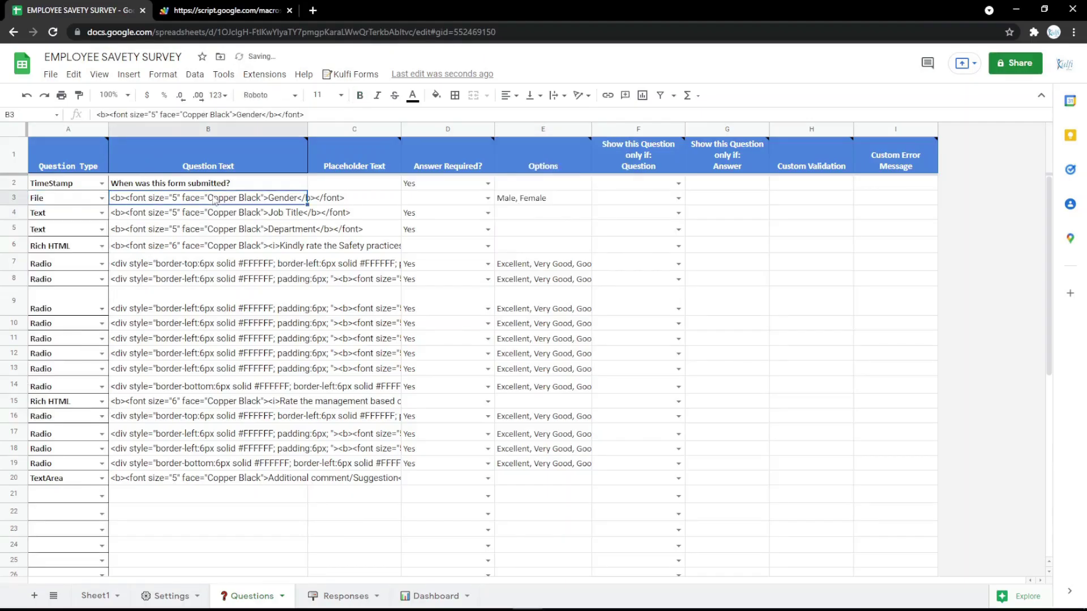
pyautogui.write('File')
pyautogui.press('Return')
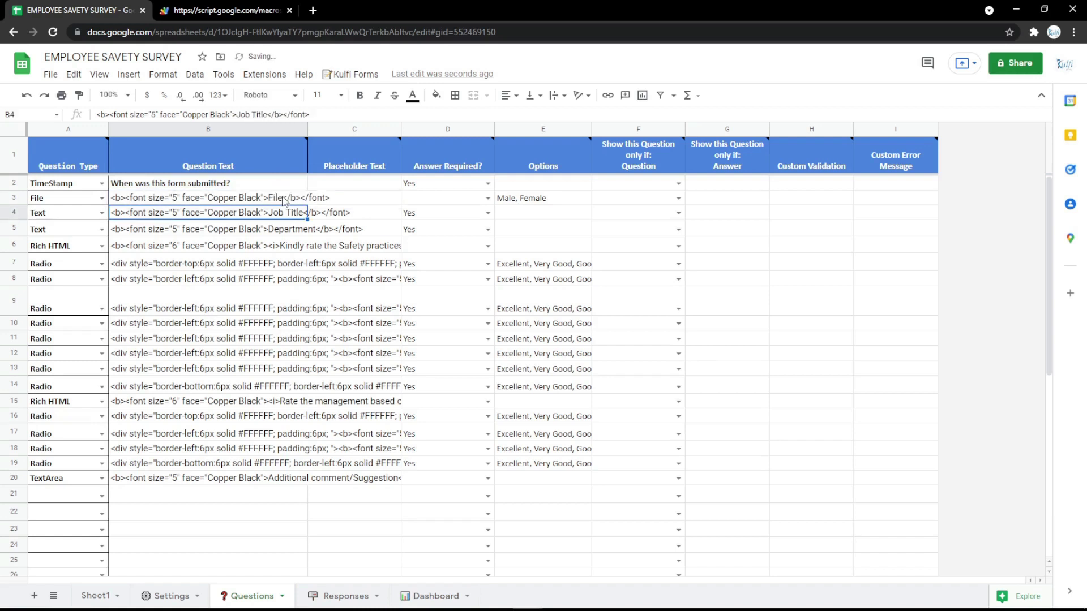
pyautogui.click(563, 201)
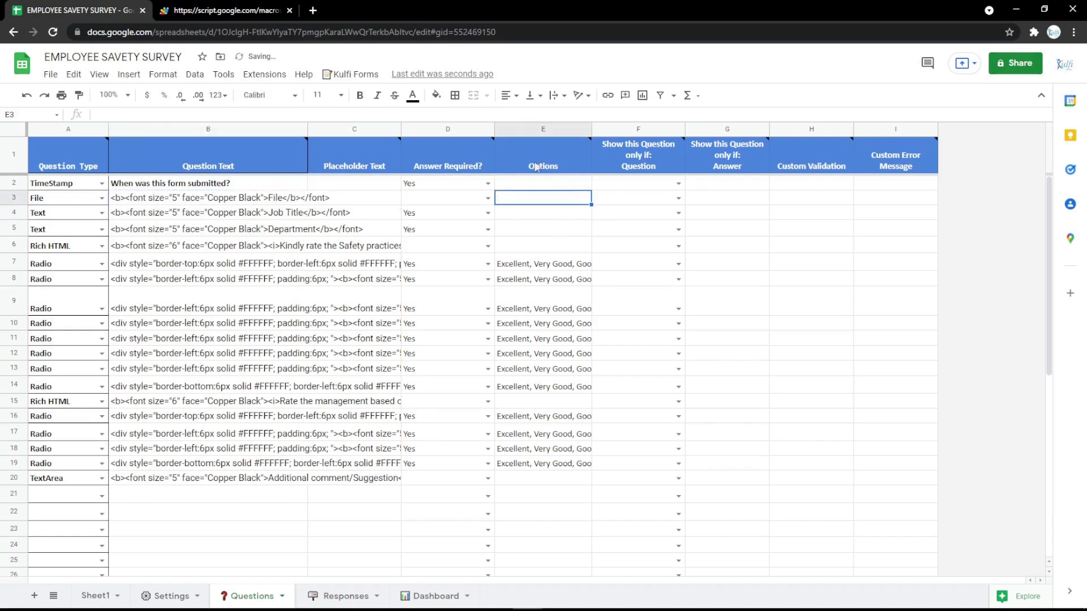
# Reload the web form and upload the Identity file through the File question.
pyautogui.hotkey('ctrl', 'Tab')
pyautogui.press('F5')
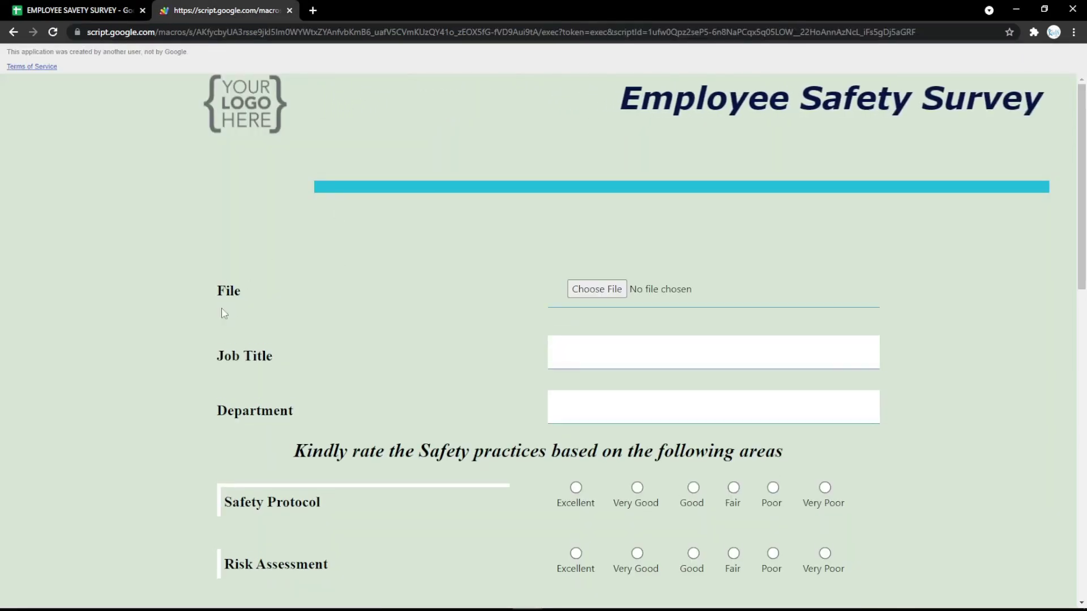
pyautogui.click(590, 289)
pyautogui.click(131, 118)
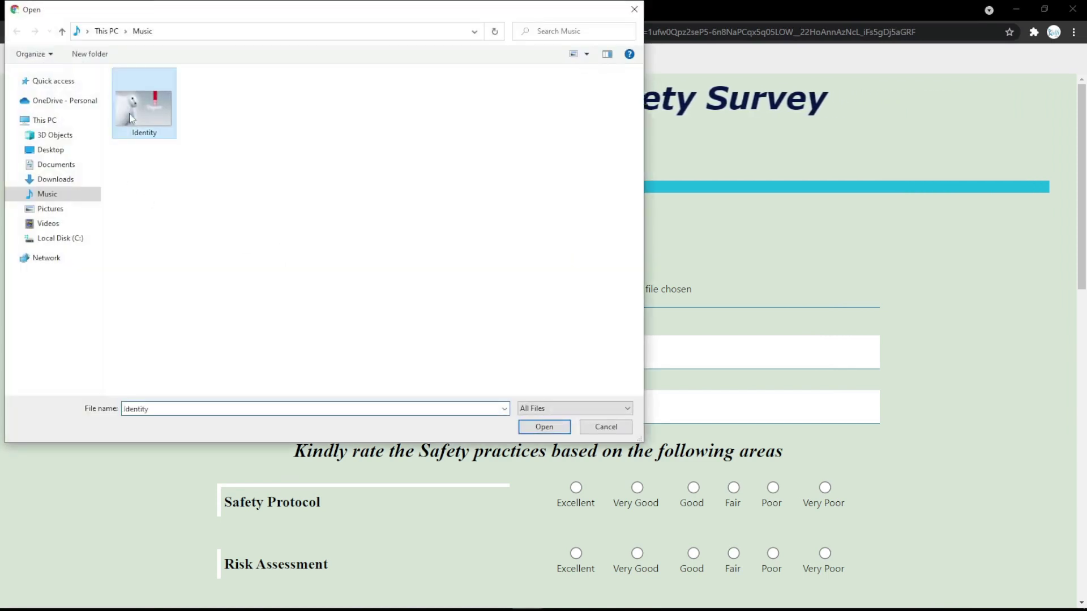
pyautogui.doubleClick(132, 118)
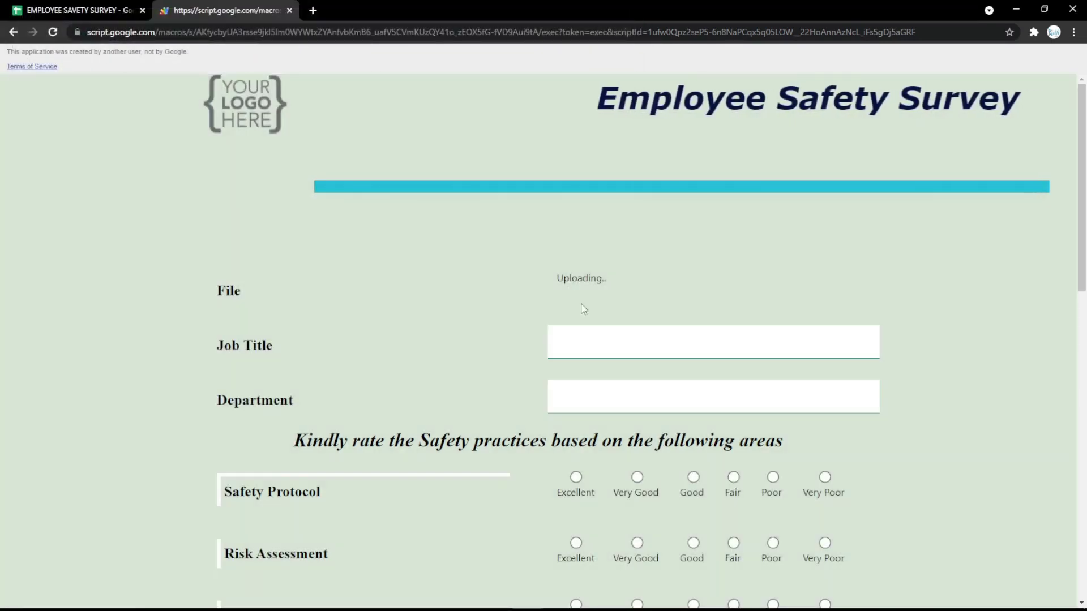
pyautogui.click(35, 8)
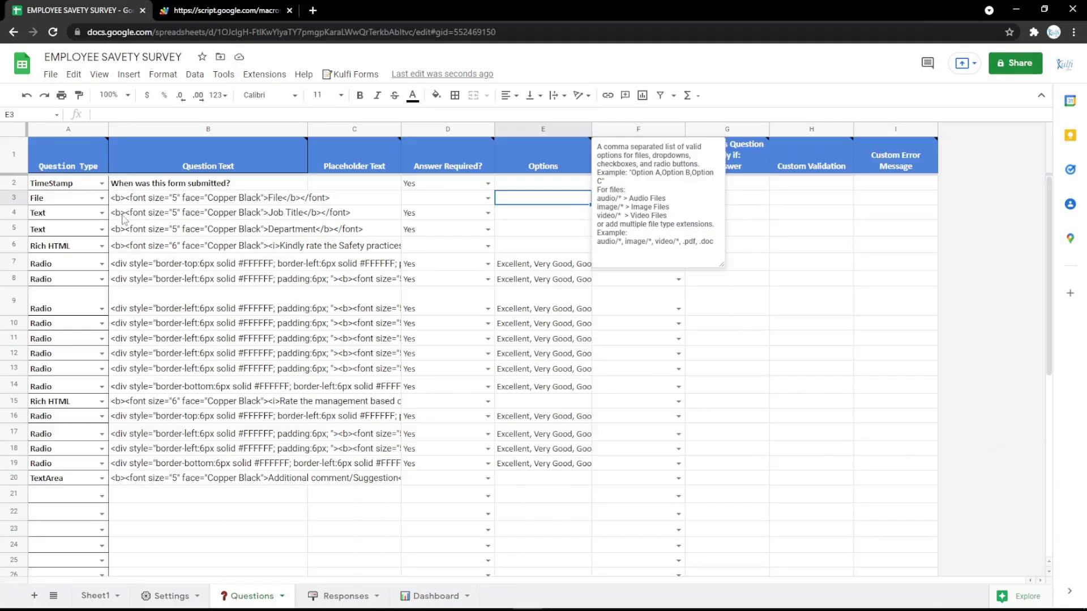
# Make the row 3 question an eSignature field titled Signature and test-draw on its pad in the form.
pyautogui.click(102, 198)
pyautogui.click(52, 389)
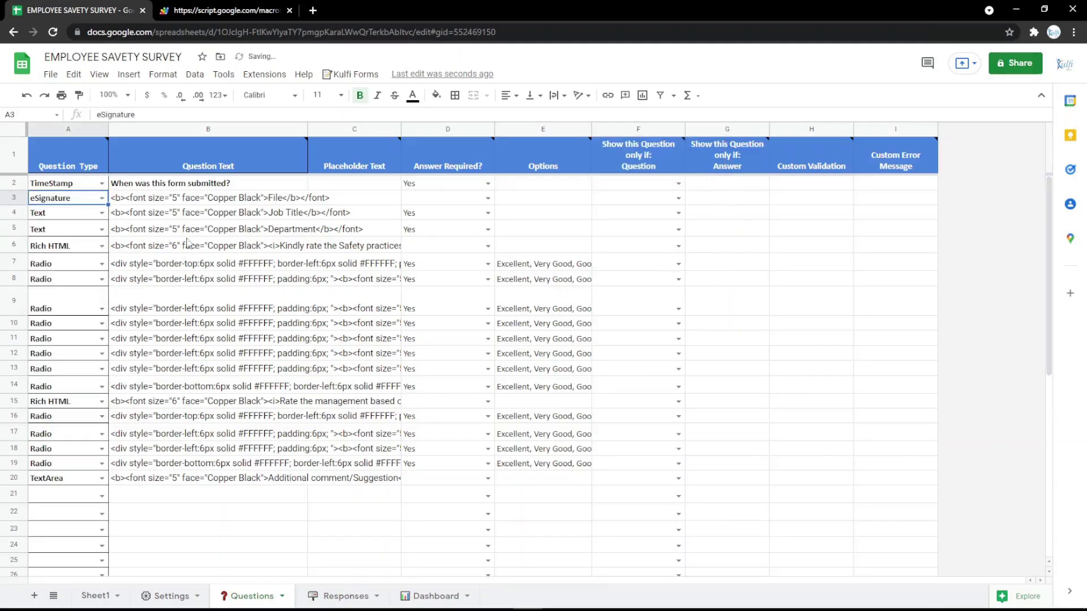
pyautogui.doubleClick(279, 197)
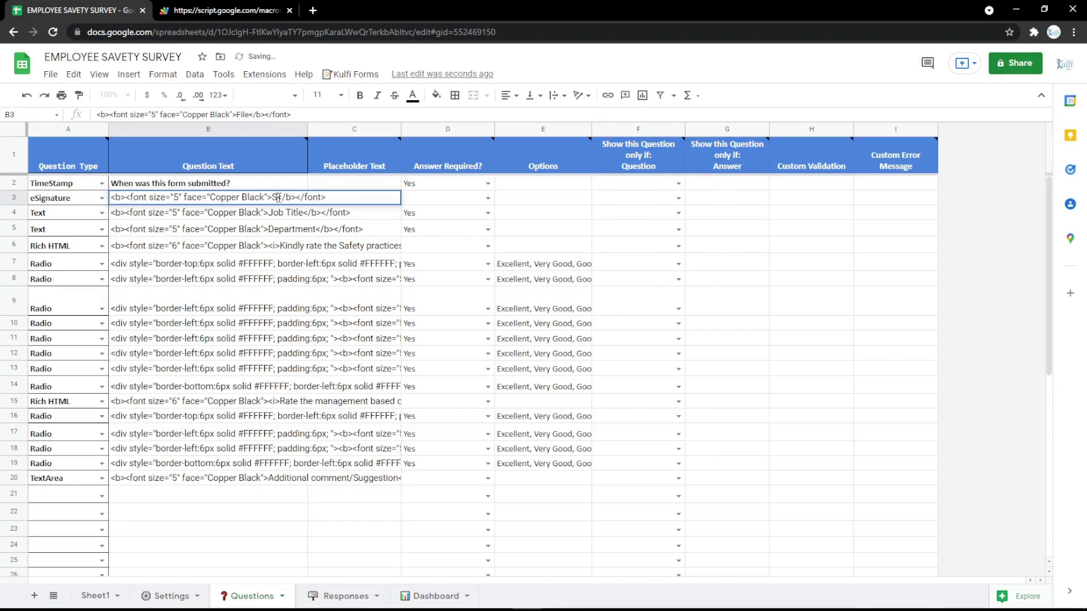
pyautogui.write('re')
pyautogui.press('Return')
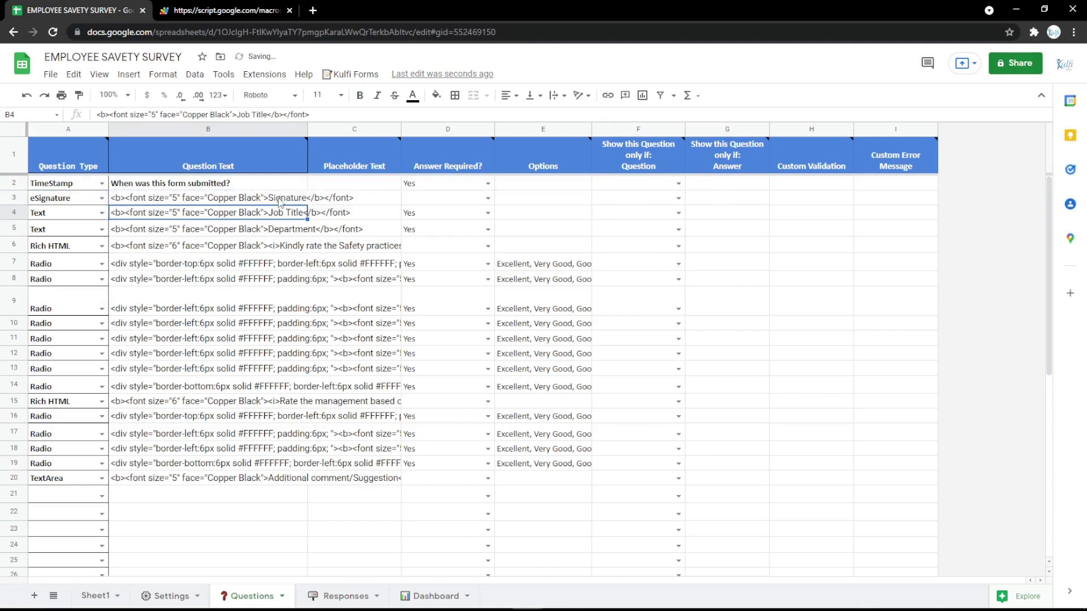
pyautogui.hotkey('ctrl', 'Tab')
pyautogui.press('F5')
pyautogui.moveTo(615, 314)
pyautogui.mouseDown()
pyautogui.moveTo(657, 329)
pyautogui.moveTo(713, 317)
pyautogui.mouseUp()
pyautogui.click(757, 355)
pyautogui.moveTo(665, 285)
pyautogui.mouseDown()
pyautogui.moveTo(691, 318)
pyautogui.moveTo(720, 314)
pyautogui.mouseUp()
pyautogui.click(751, 356)
pyautogui.click(20, 7)
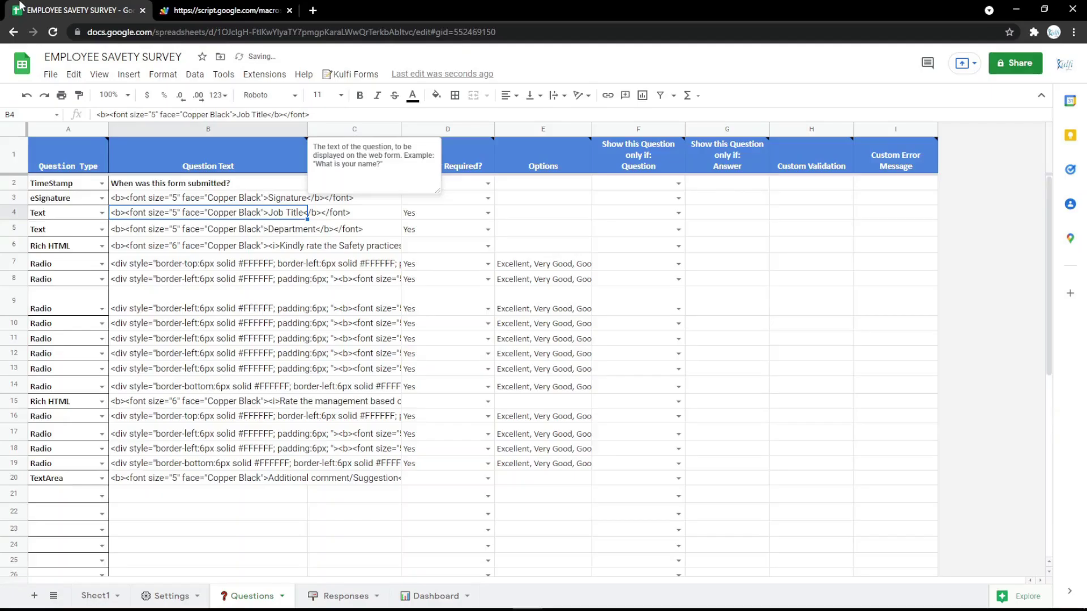
# Change the row 3 question's type to Rich HTML.
pyautogui.click(102, 197)
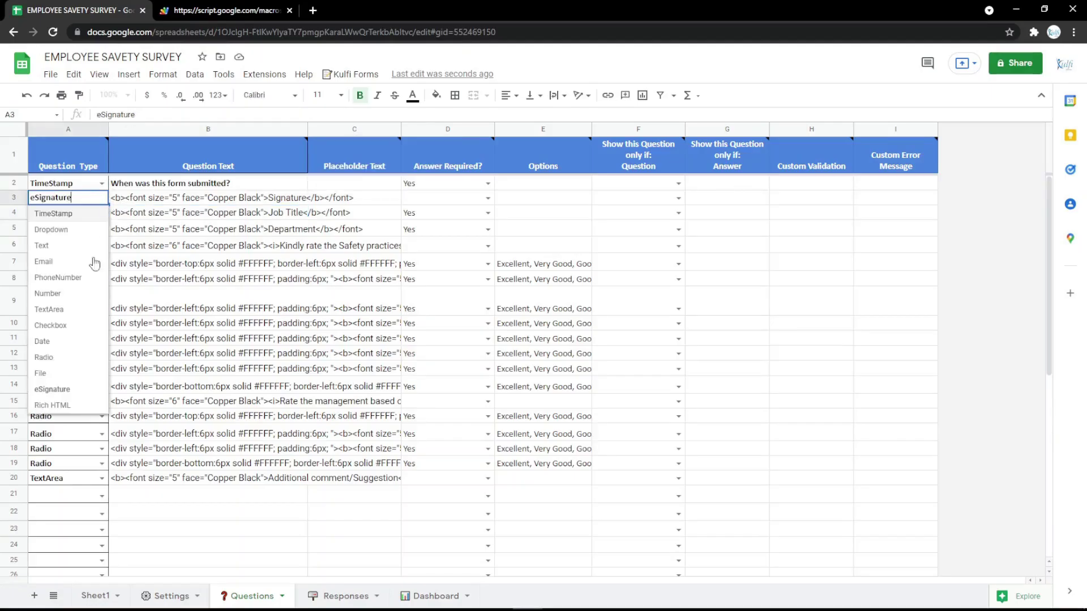
pyautogui.click(70, 406)
pyautogui.click(208, 197)
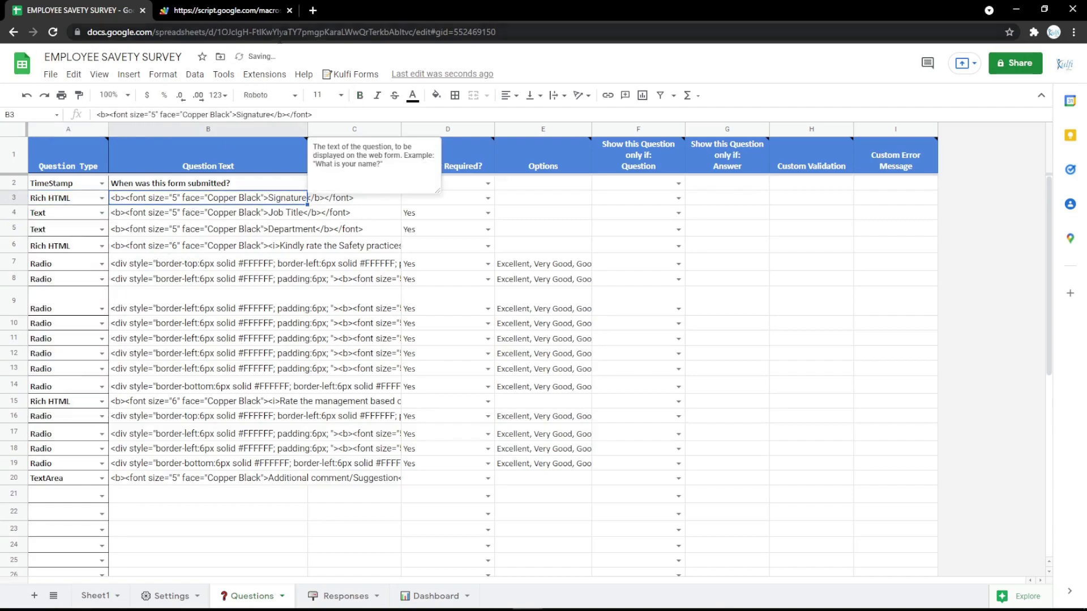
pyautogui.click(313, 12)
# Find Google Indonesia in Google Maps and copy its embed-a-map HTML.
pyautogui.click(122, 51)
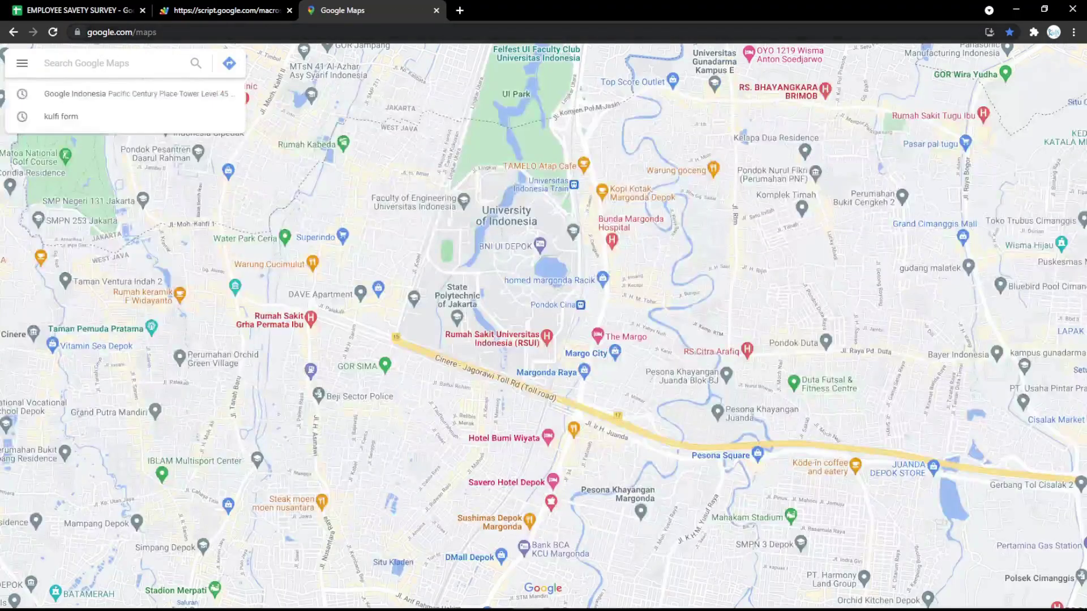
pyautogui.click(93, 116)
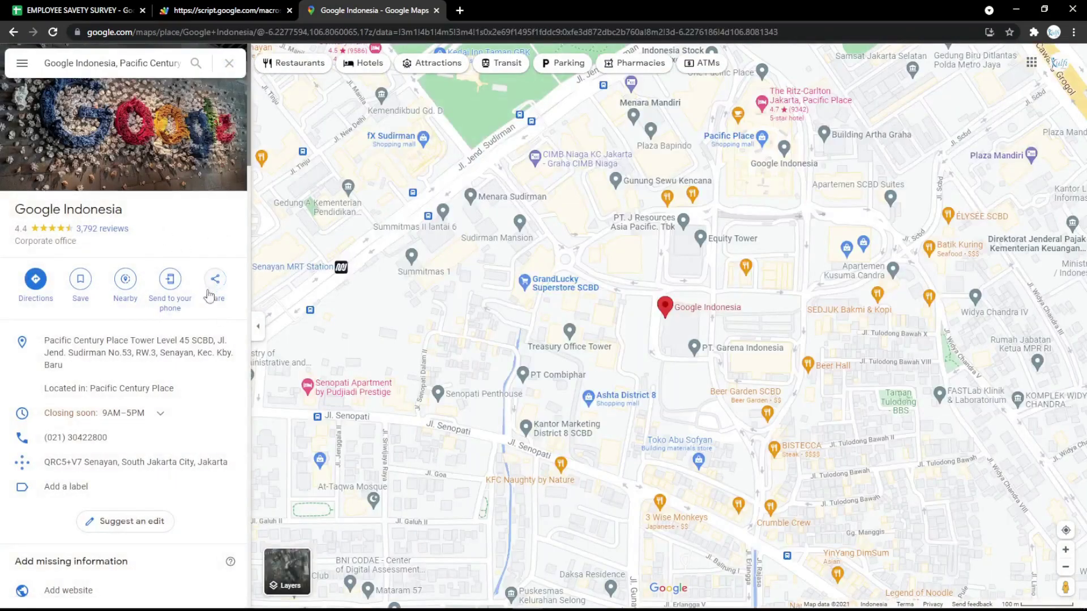
pyautogui.click(216, 283)
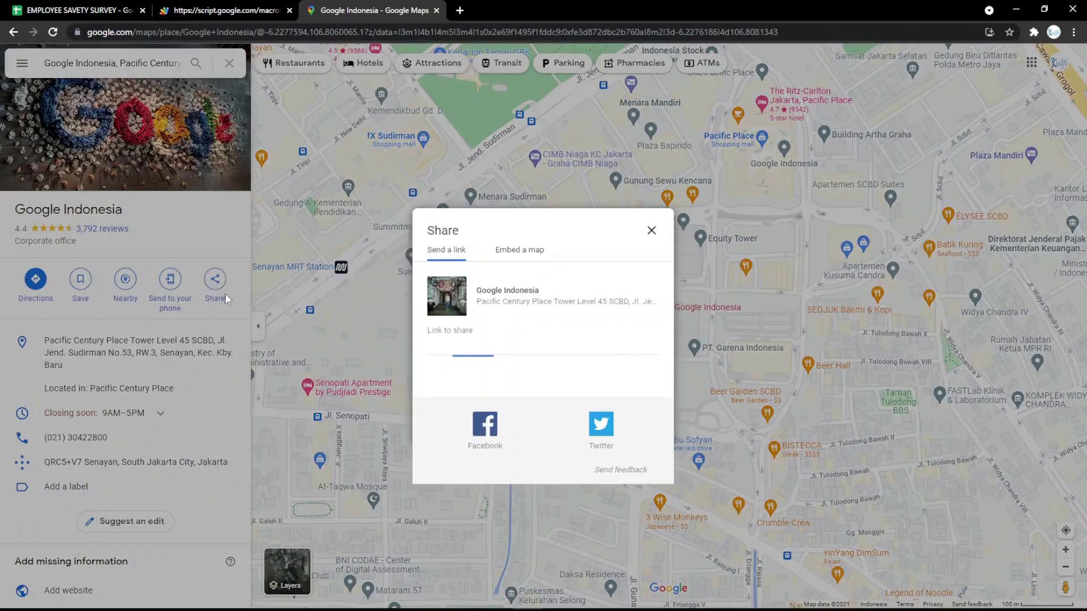
pyautogui.click(513, 250)
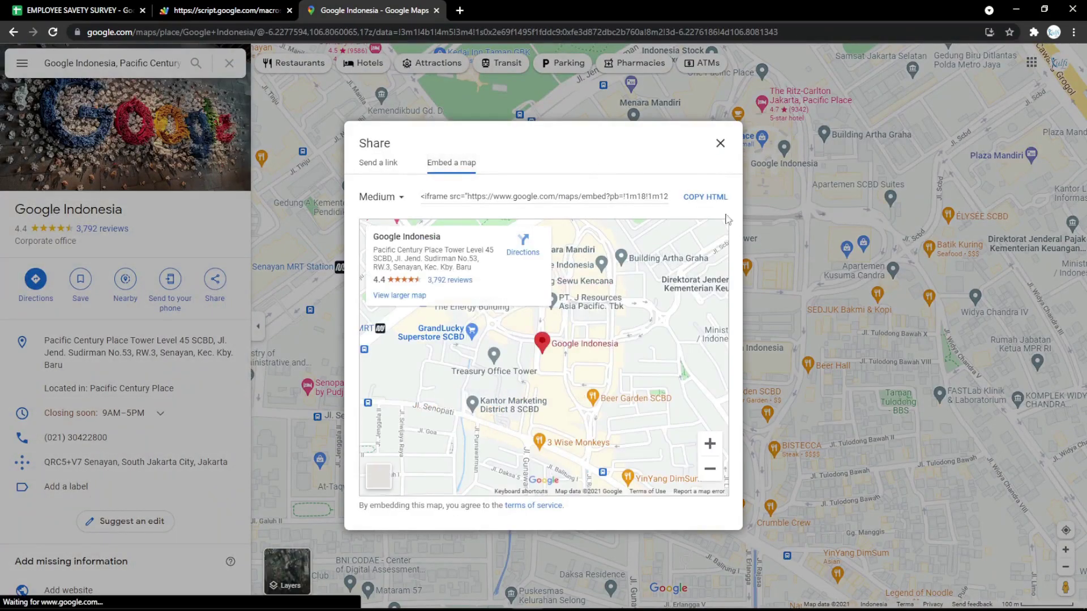
pyautogui.click(702, 198)
pyautogui.click(703, 198)
pyautogui.click(97, 8)
# Paste the map embed code into B3 and preview the map on the web form.
pyautogui.hotkey('ctrl', 'v')
pyautogui.click(187, 10)
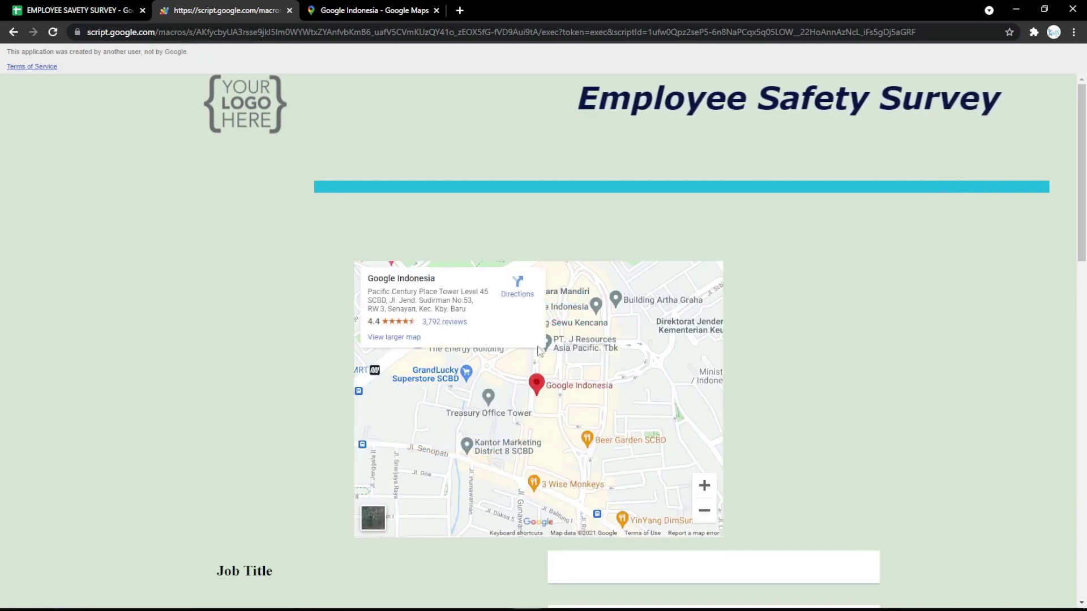
pyautogui.click(73, 11)
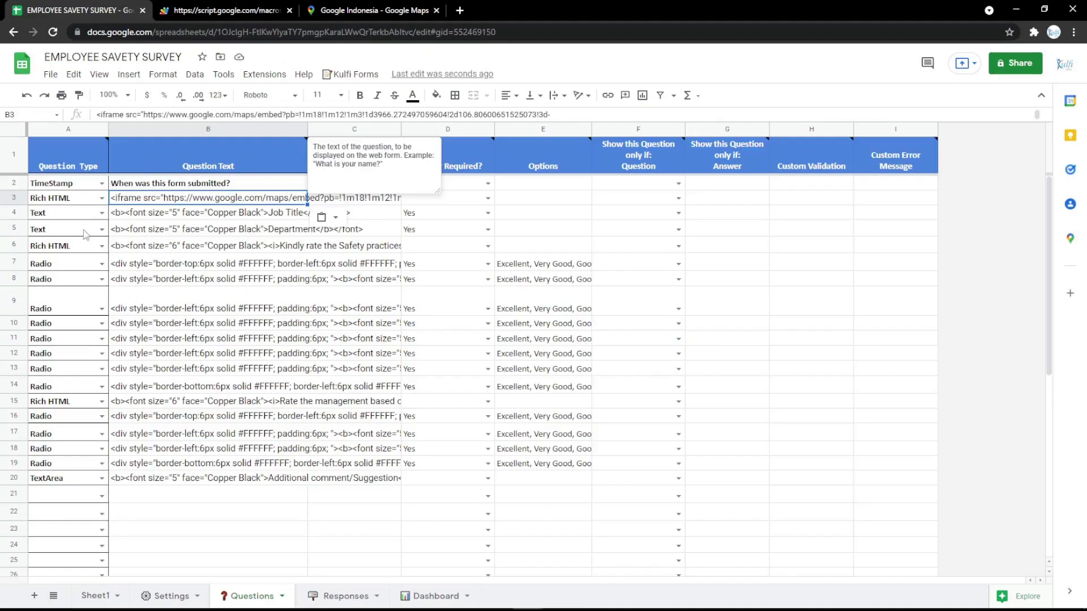
# Delete row 3 and confirm the form starts with Job Title again.
pyautogui.rightClick(12, 198)
pyautogui.click(53, 339)
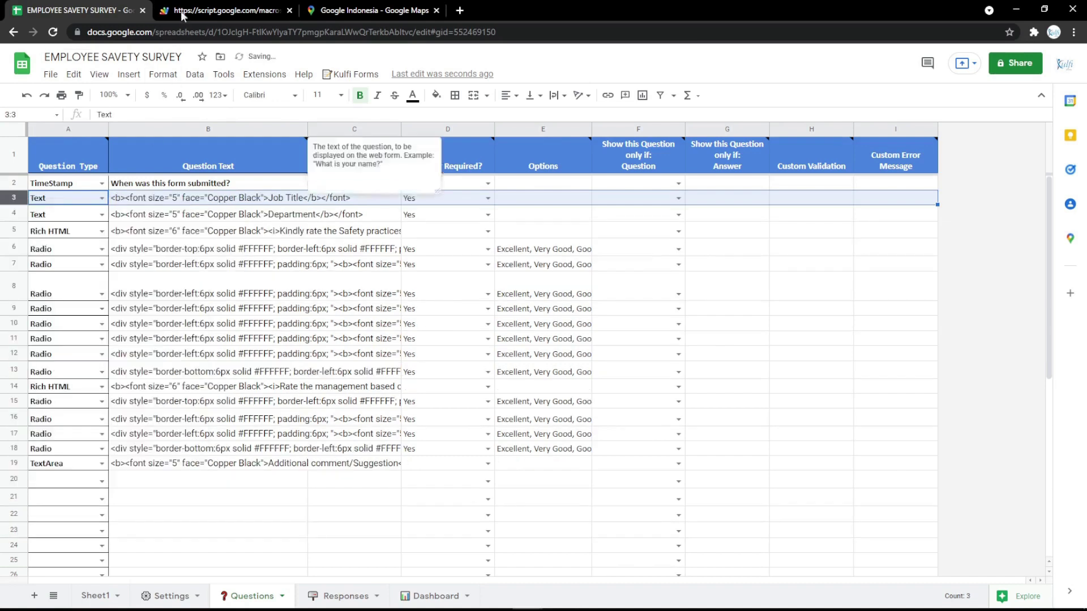
pyautogui.click(226, 10)
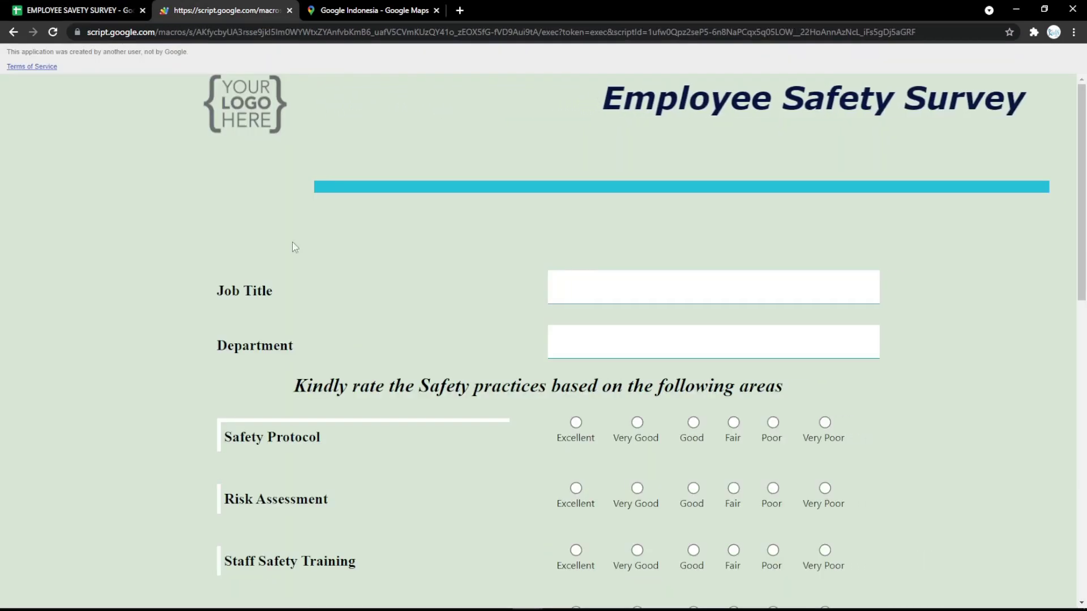
pyautogui.click(12, 5)
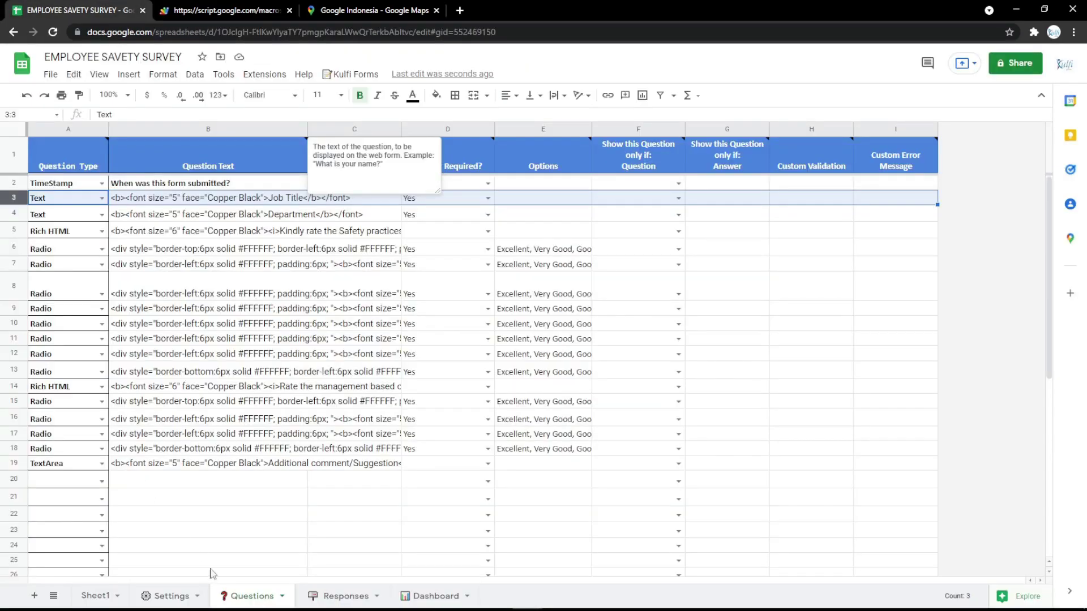
# Fill Settings cell B6 (Body Background Color) pale pink and reload the form to check it.
pyautogui.click(170, 595)
pyautogui.click(252, 299)
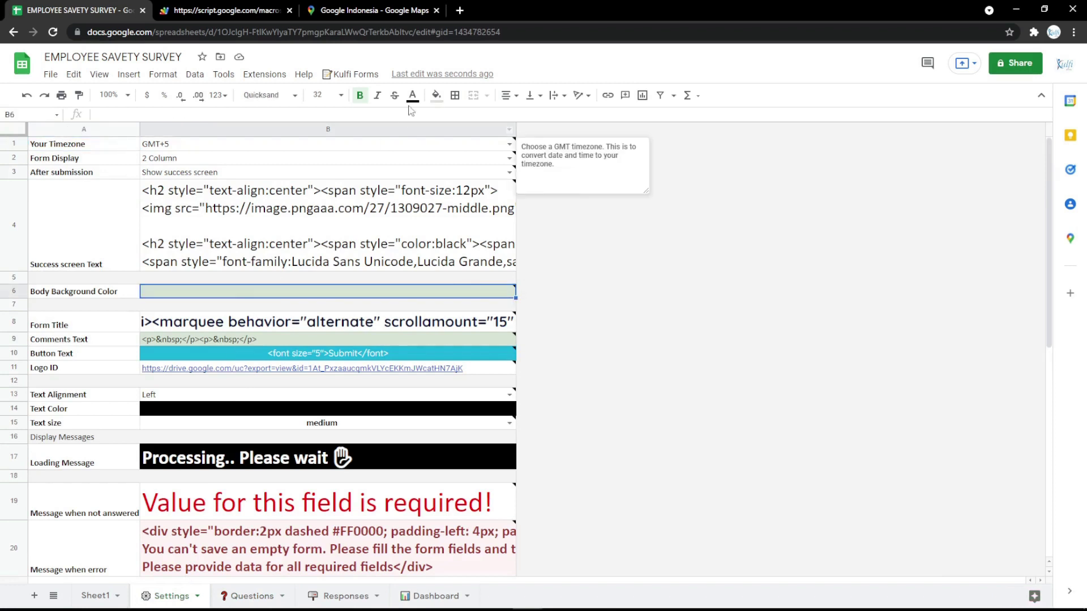
pyautogui.click(440, 97)
pyautogui.click(565, 227)
pyautogui.click(340, 226)
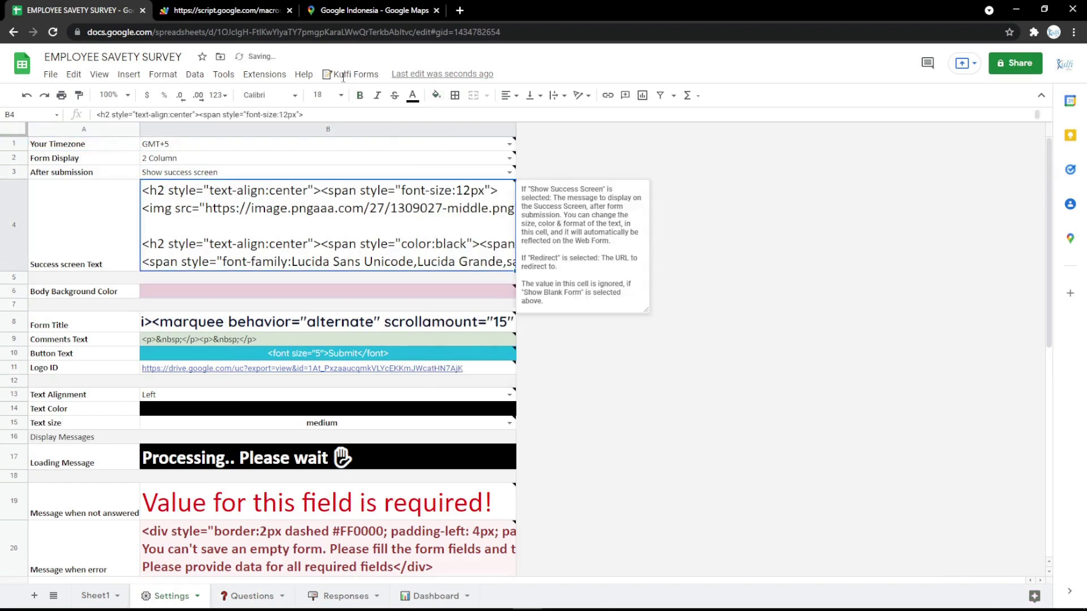
pyautogui.click(201, 9)
pyautogui.press('F5')
pyautogui.scroll(-13, 325, 287)
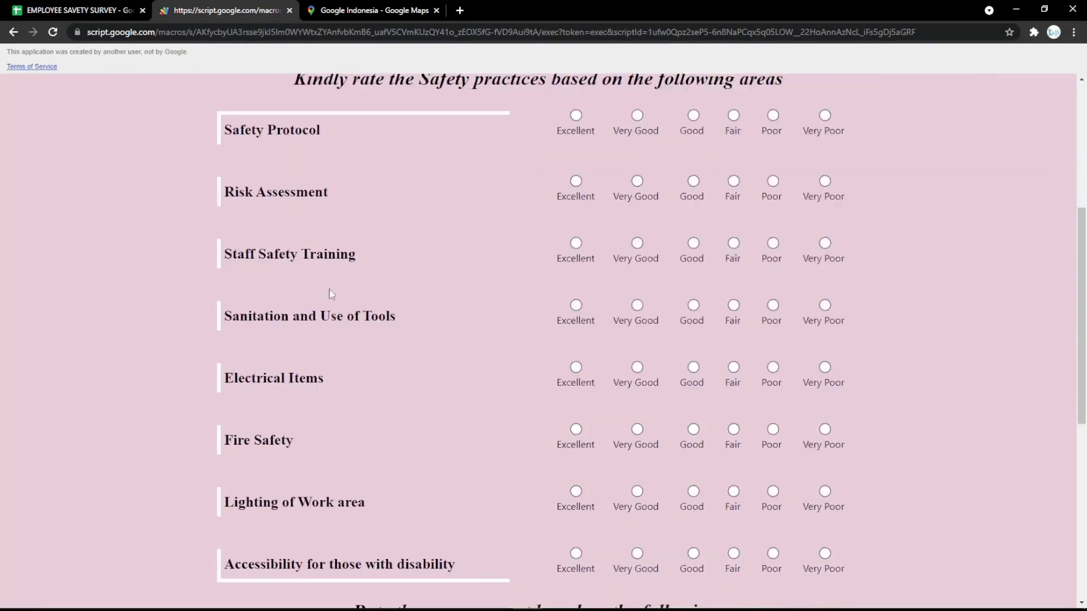
pyautogui.scroll(6, 347, 337)
pyautogui.scroll(5, 347, 337)
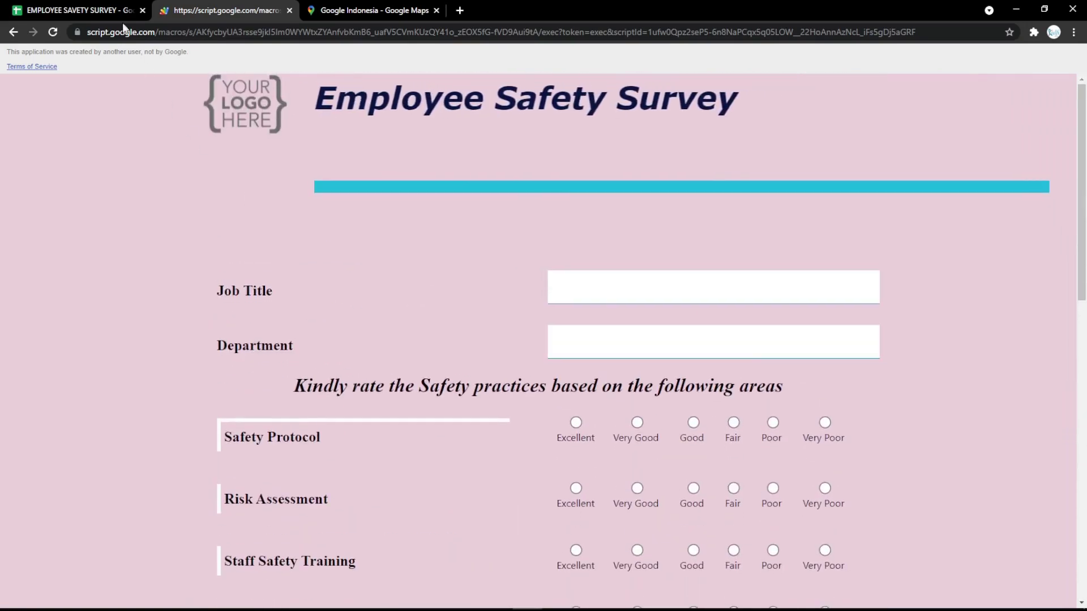
# Fill B10 (Button Text) magenta and reload the form to see the magenta Submit button.
pyautogui.hotkey('ctrl', '1')
pyautogui.click(251, 357)
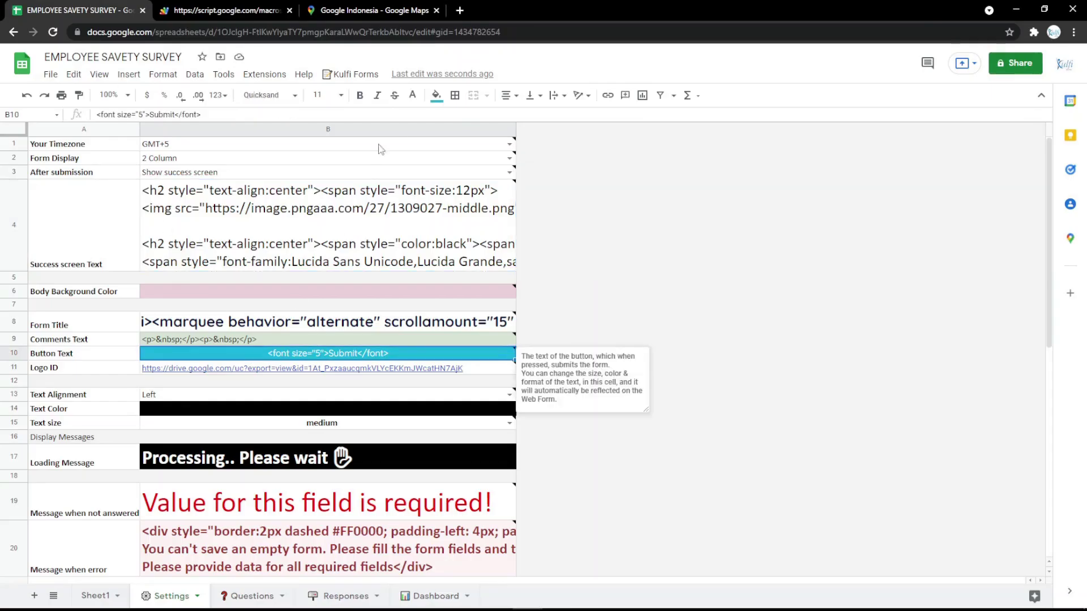
pyautogui.click(436, 95)
pyautogui.click(563, 212)
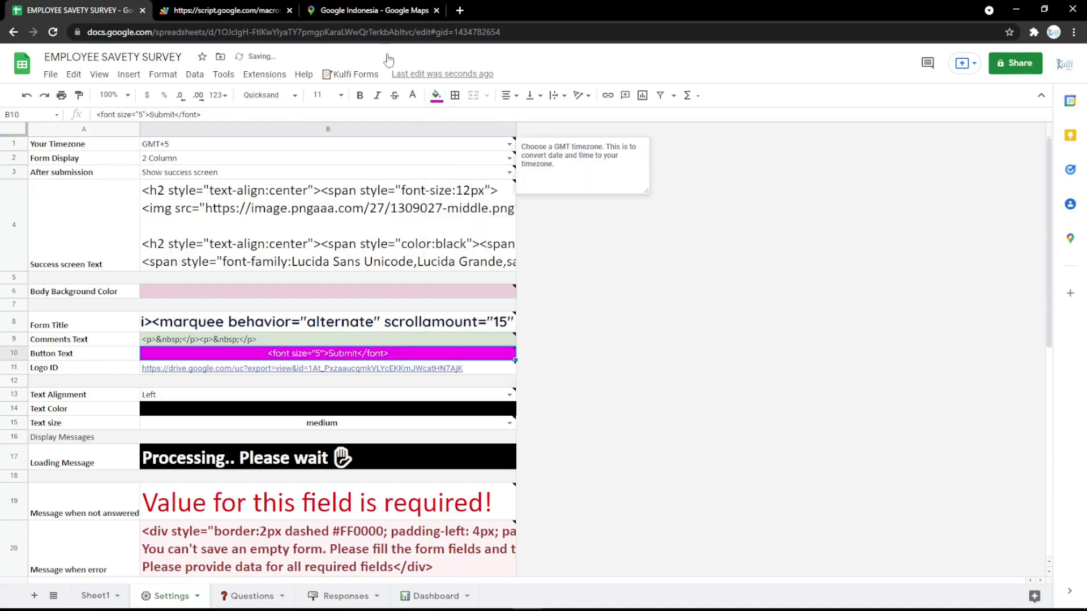
pyautogui.click(239, 17)
pyautogui.press('F5')
pyautogui.scroll(-10, 362, 292)
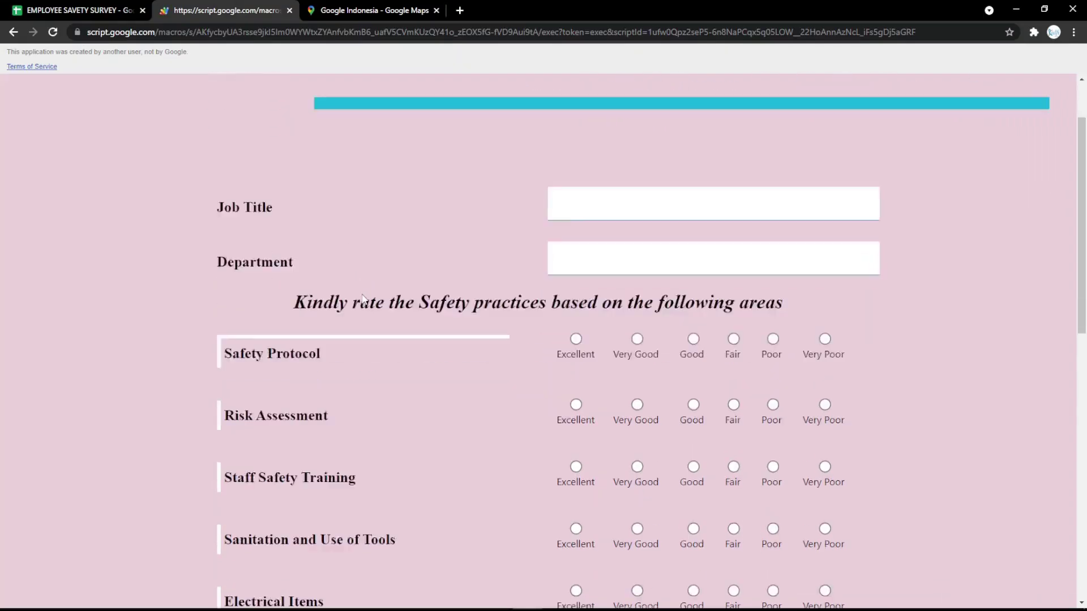
pyautogui.click(44, 6)
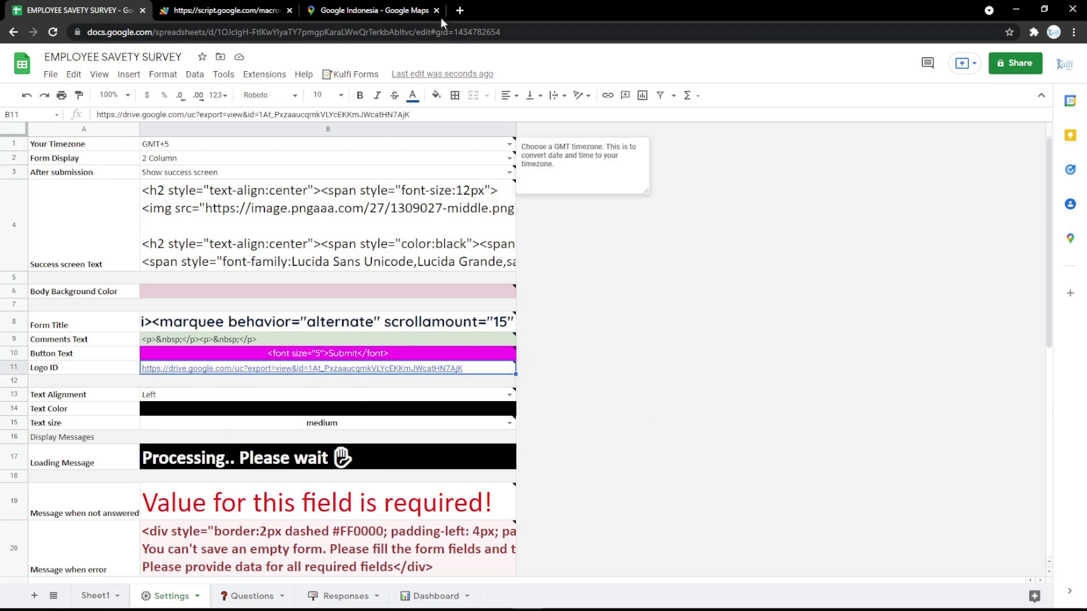
# Put the YOUR LOGO HERE image link into B11 (Logo ID) and check the form.
pyautogui.click(459, 10)
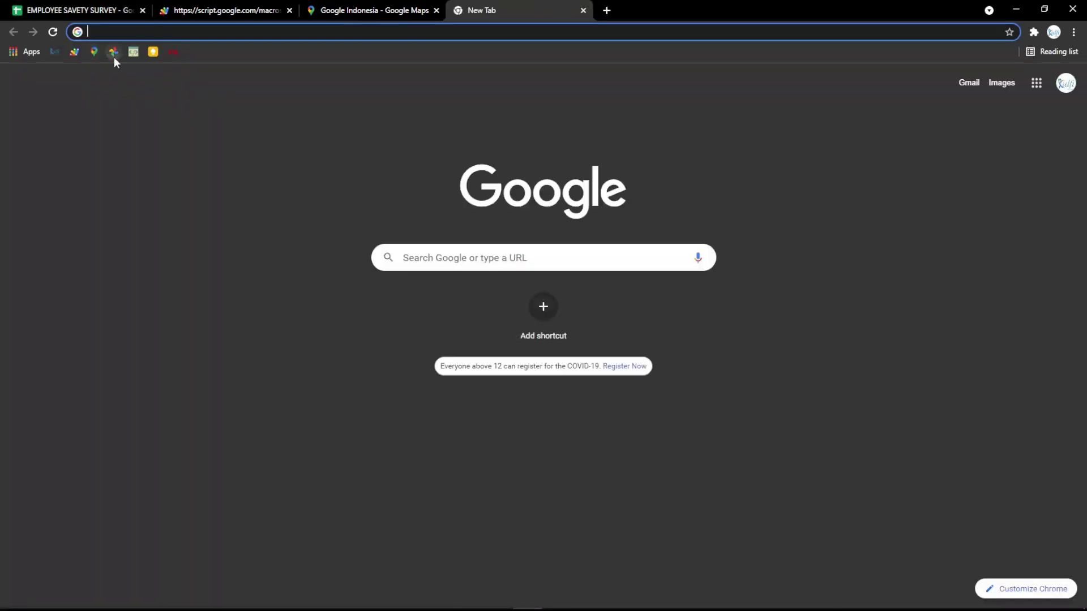
pyautogui.click(113, 52)
pyautogui.click(131, 33)
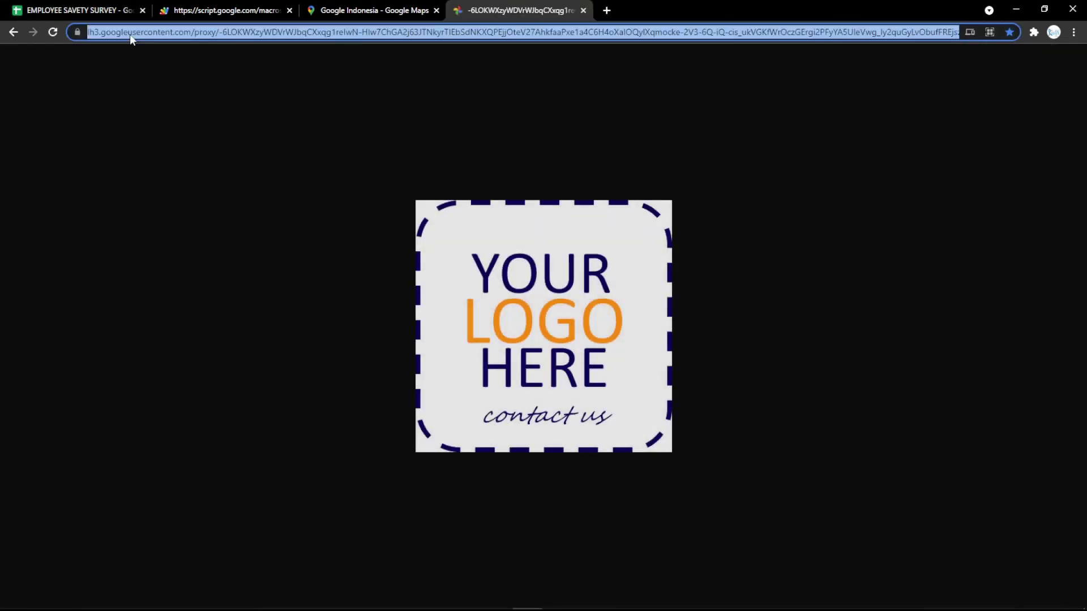
pyautogui.click(91, 10)
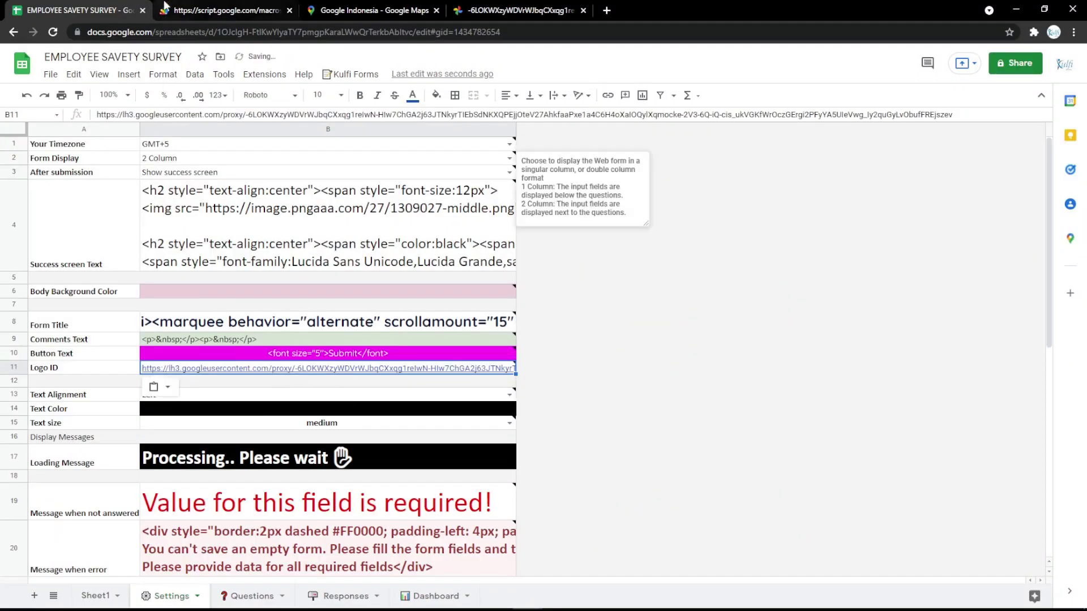
pyautogui.hotkey('ctrl', 'Tab')
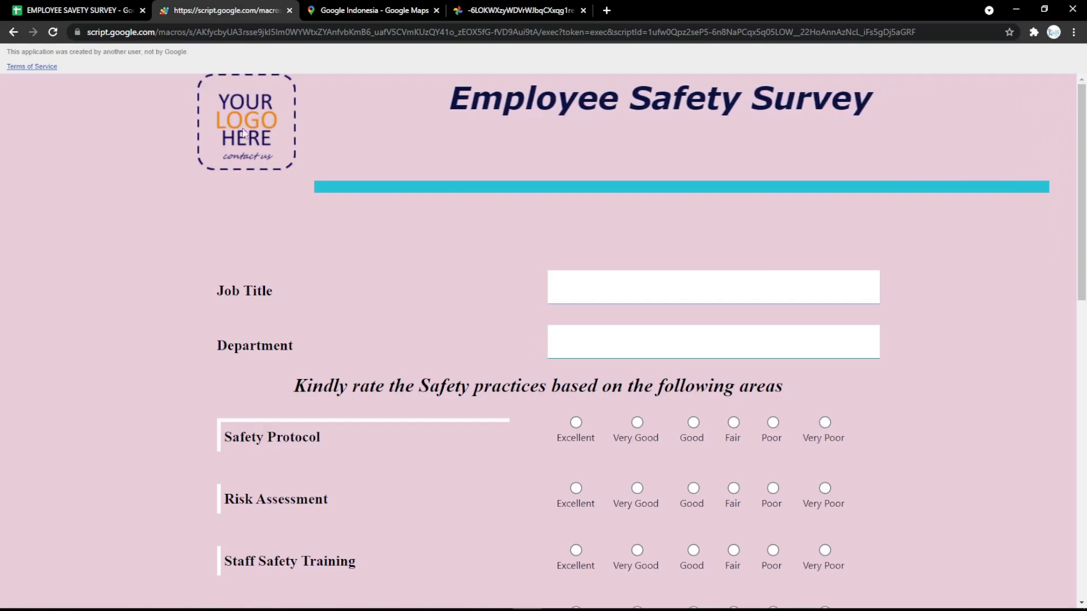
pyautogui.click(79, 8)
# Fill B14 (Text Color) magenta so the question text turns magenta.
pyautogui.click(269, 410)
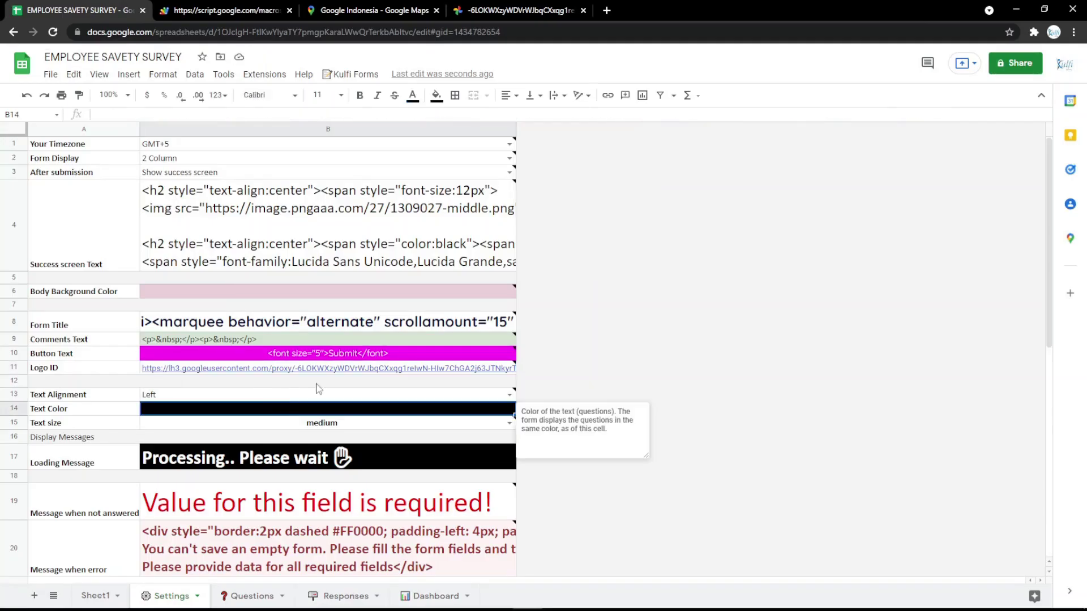
pyautogui.click(435, 96)
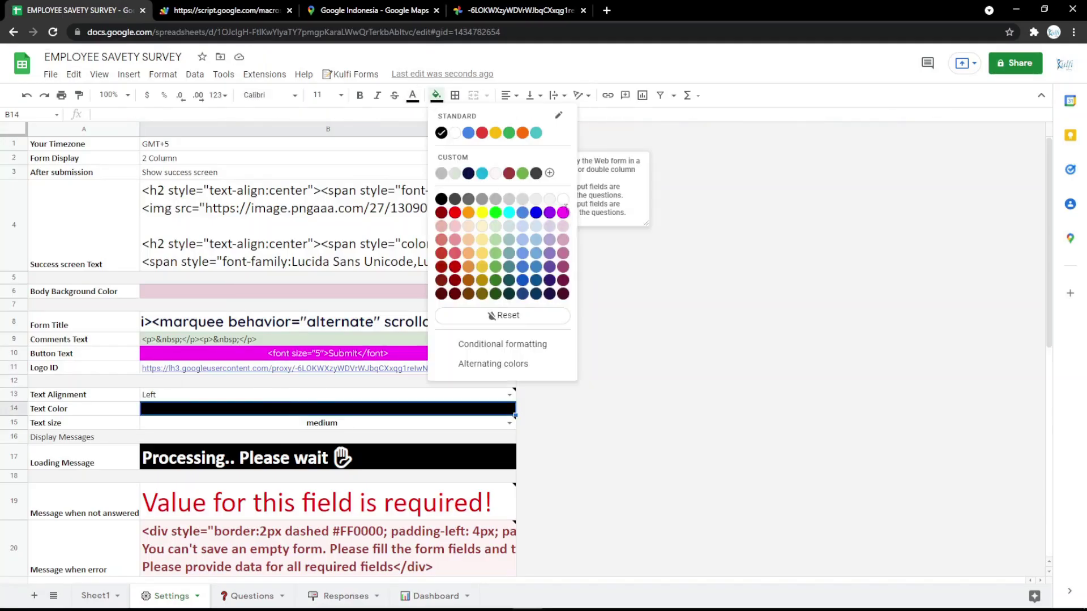
pyautogui.click(564, 213)
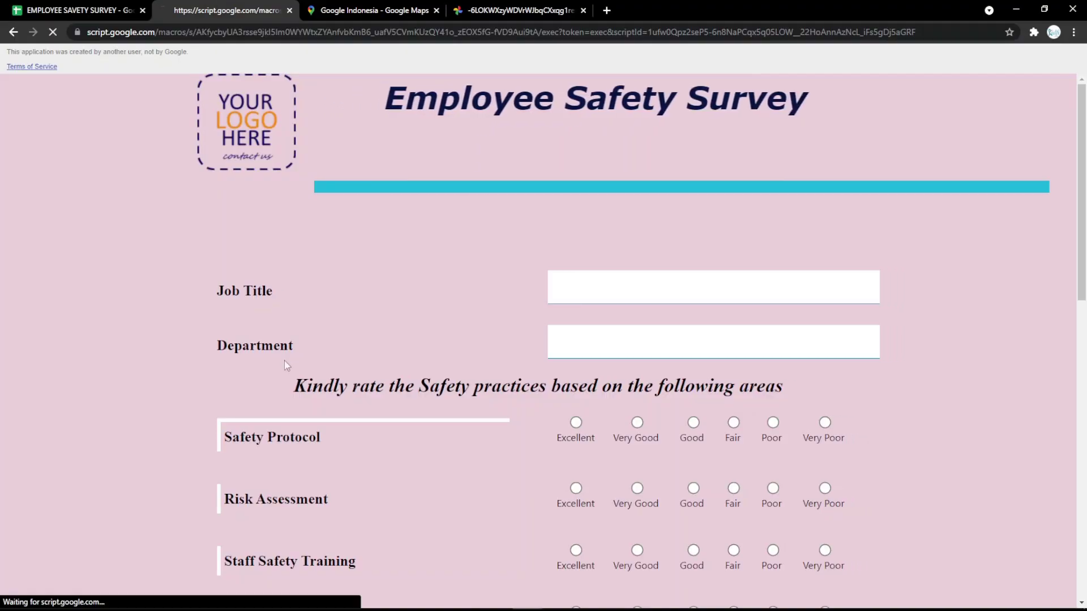
pyautogui.scroll(-15, 286, 365)
pyautogui.scroll(15, 285, 371)
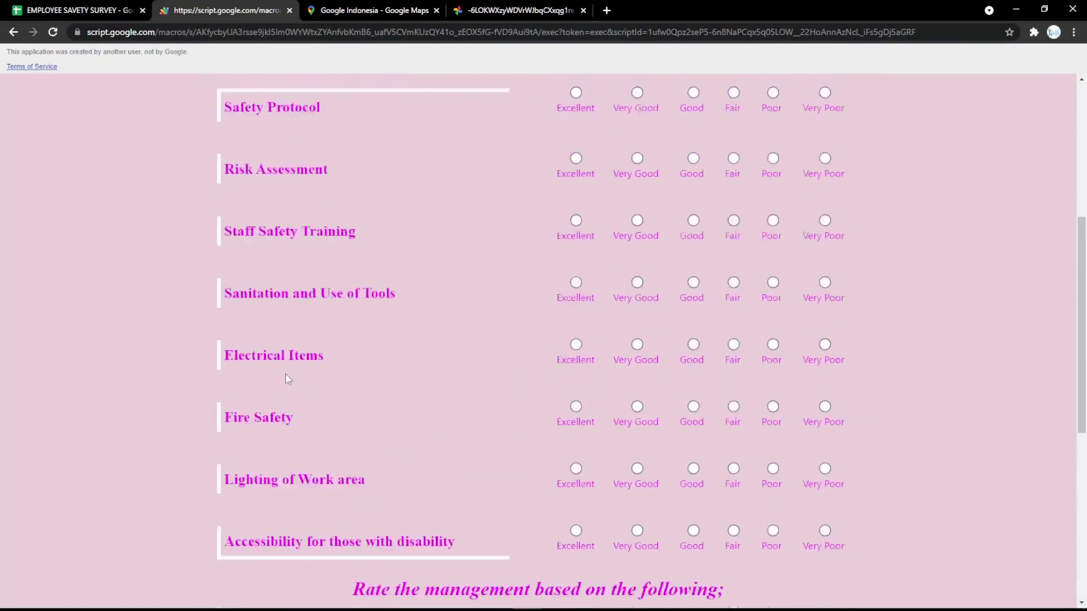
pyautogui.click(72, 7)
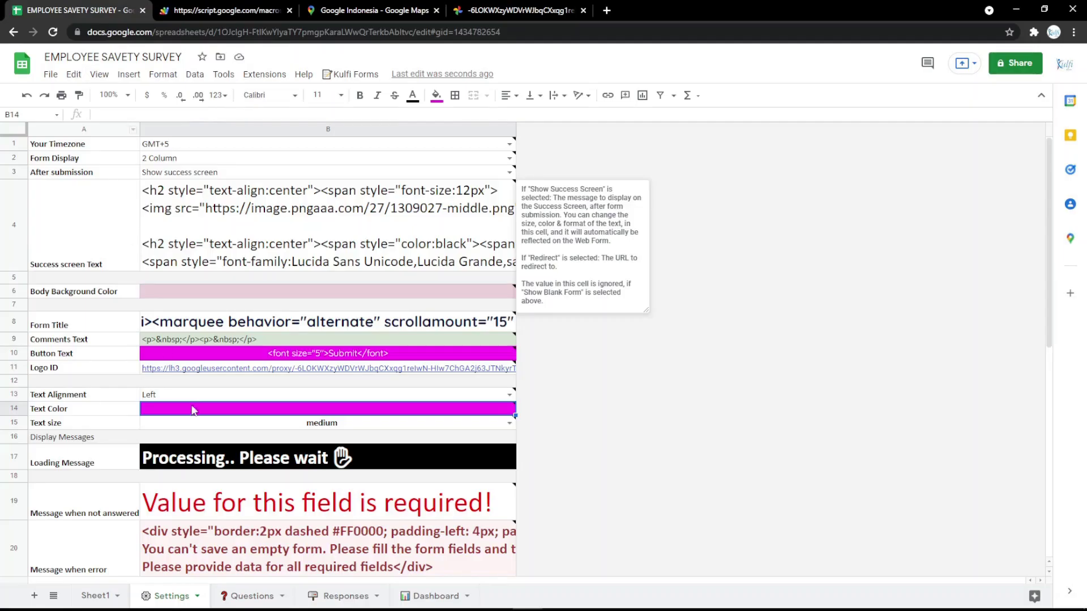
# Add 'a minutes' to the loading message in B17 and check it on the live form.
pyautogui.doubleClick(245, 459)
pyautogui.write('a minutes')
pyautogui.press('Return')
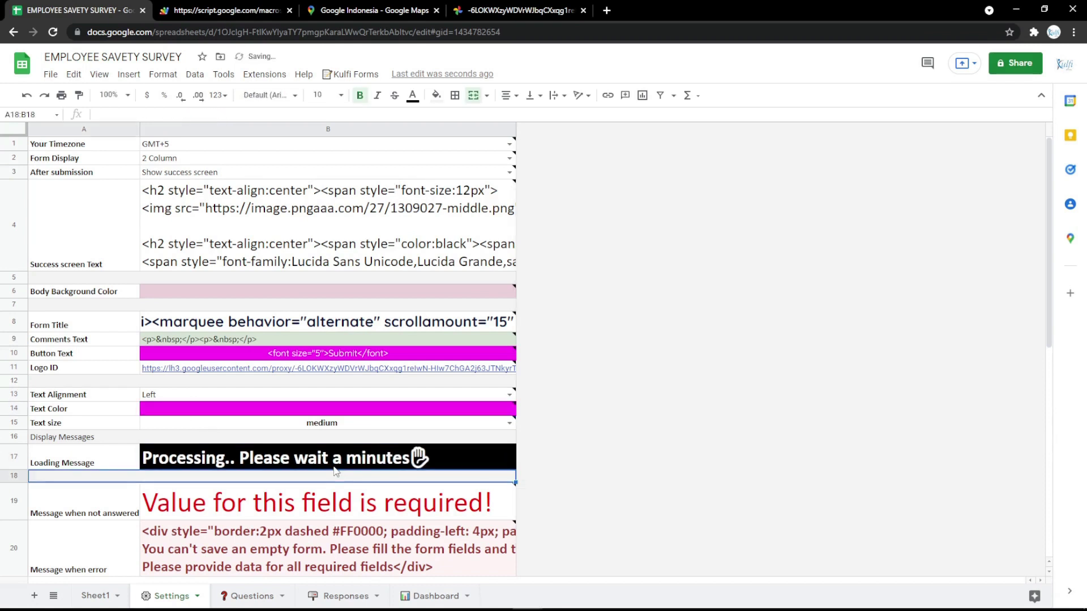
pyautogui.click(227, 10)
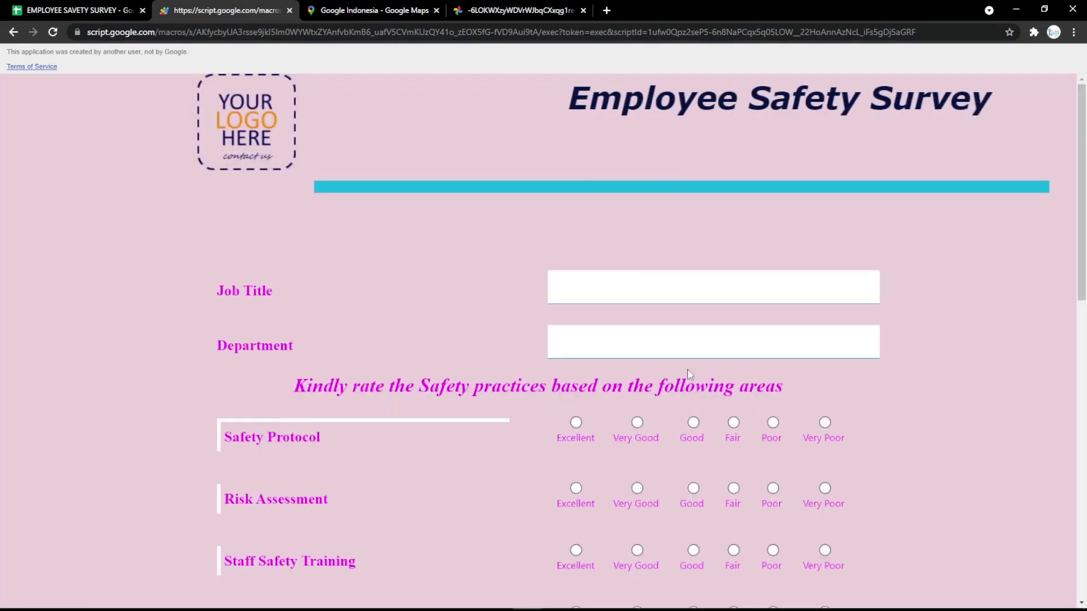
pyautogui.click(74, 10)
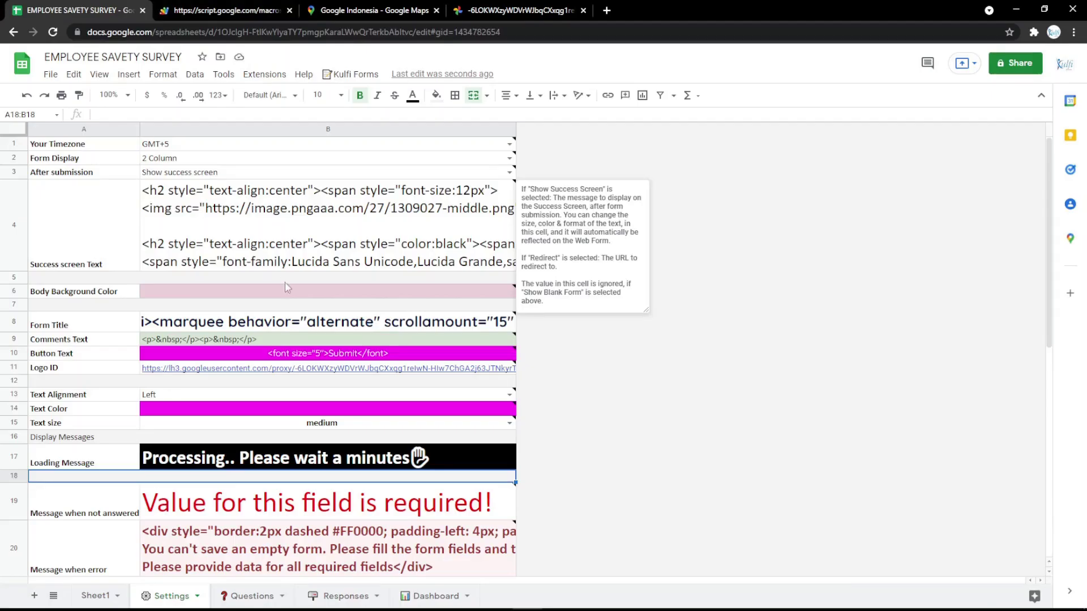
# Look over the Form Title HTML in B8, then open the html-online.com editor in a new tab.
pyautogui.doubleClick(327, 321)
pyautogui.click(395, 400)
pyautogui.hotkey('ctrl', 't')
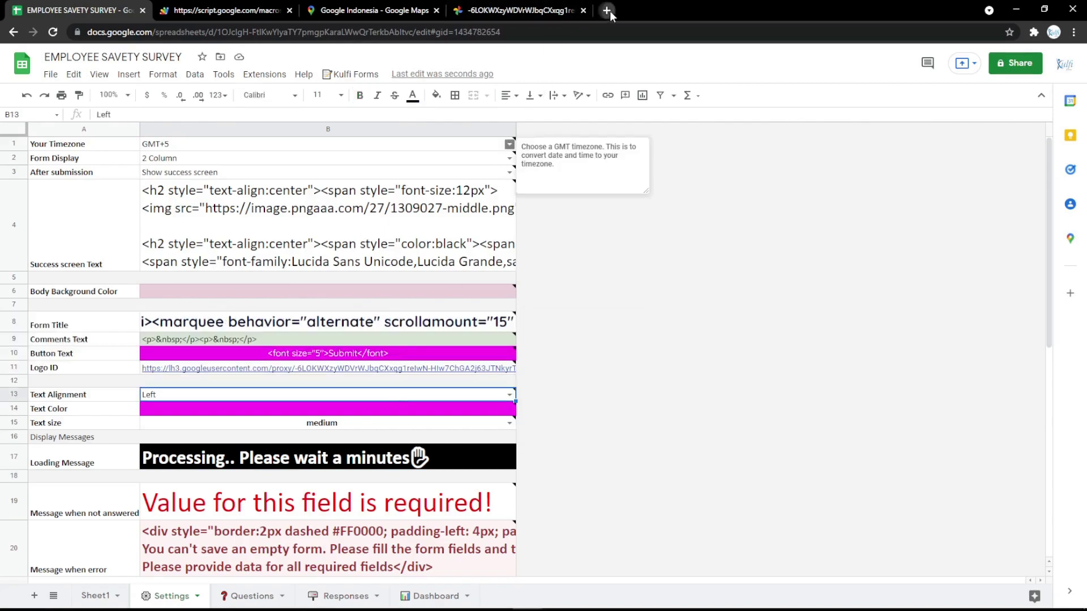
pyautogui.click(136, 51)
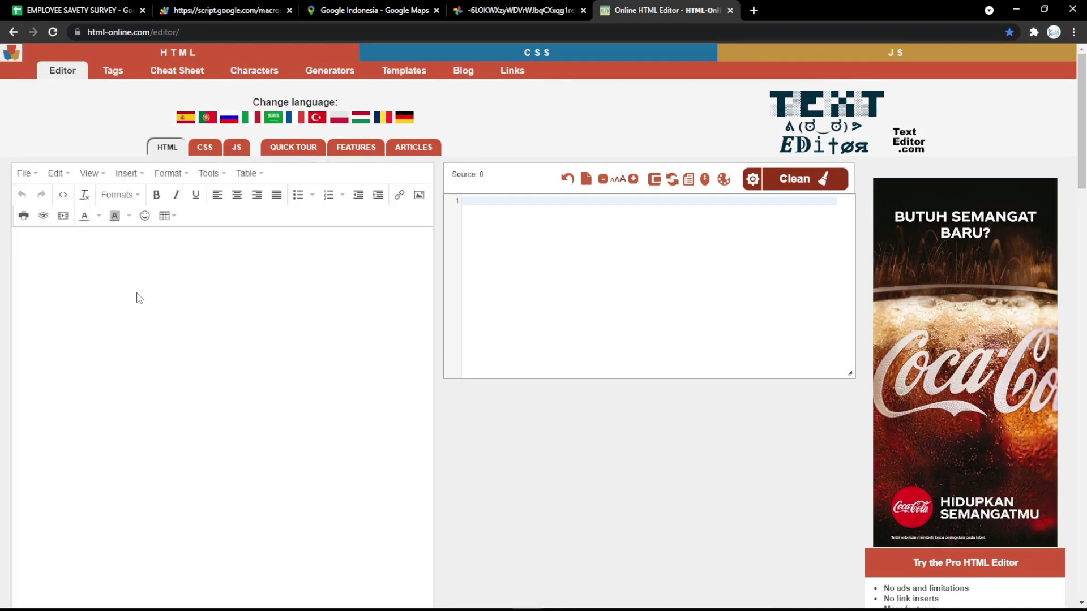
# Type 'EMPLOYEE SAVETY SURVEY' and make it centred, bold, italic and underlined.
pyautogui.write('EMPLOYEE SAVETY SURVEY')
pyautogui.hotkey('ctrl', 'a')
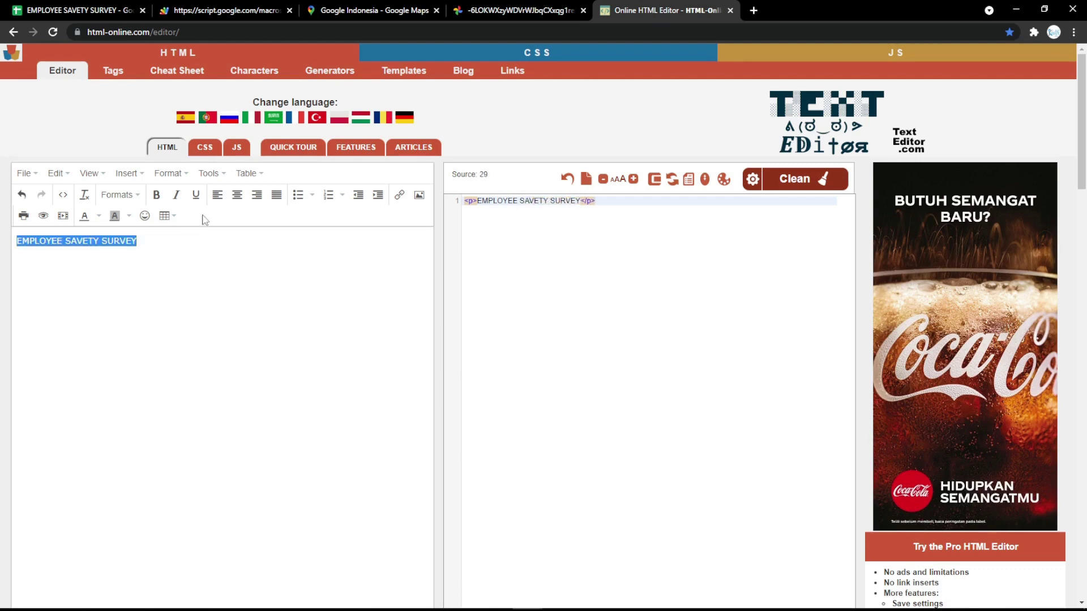
pyautogui.click(238, 194)
pyautogui.click(156, 195)
pyautogui.click(175, 195)
pyautogui.click(196, 194)
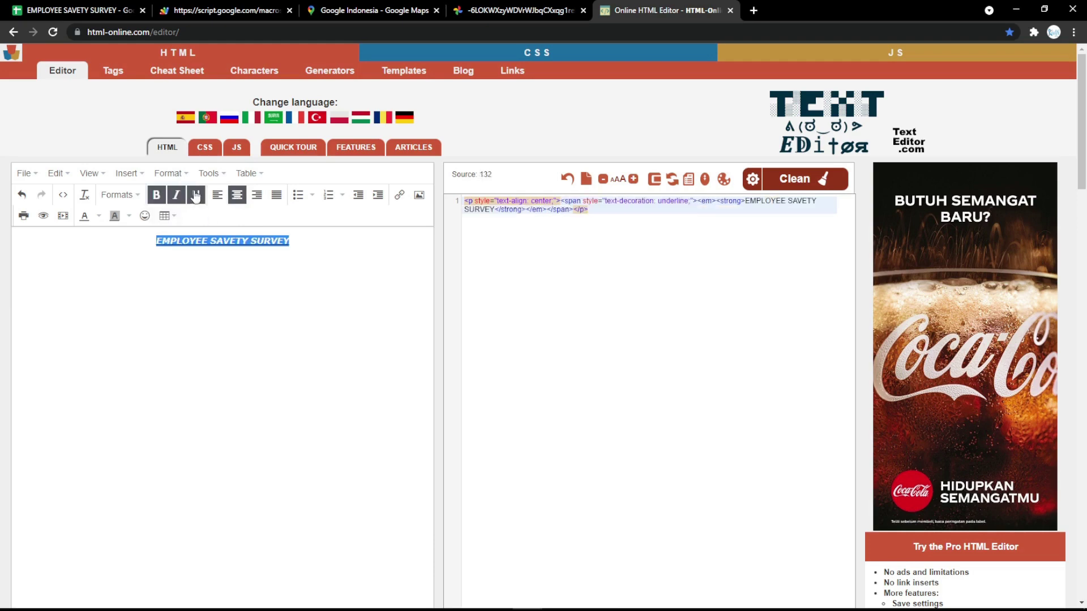
# Make the title a magenta Heading 1 and select its HTML source.
pyautogui.click(127, 196)
pyautogui.click(132, 219)
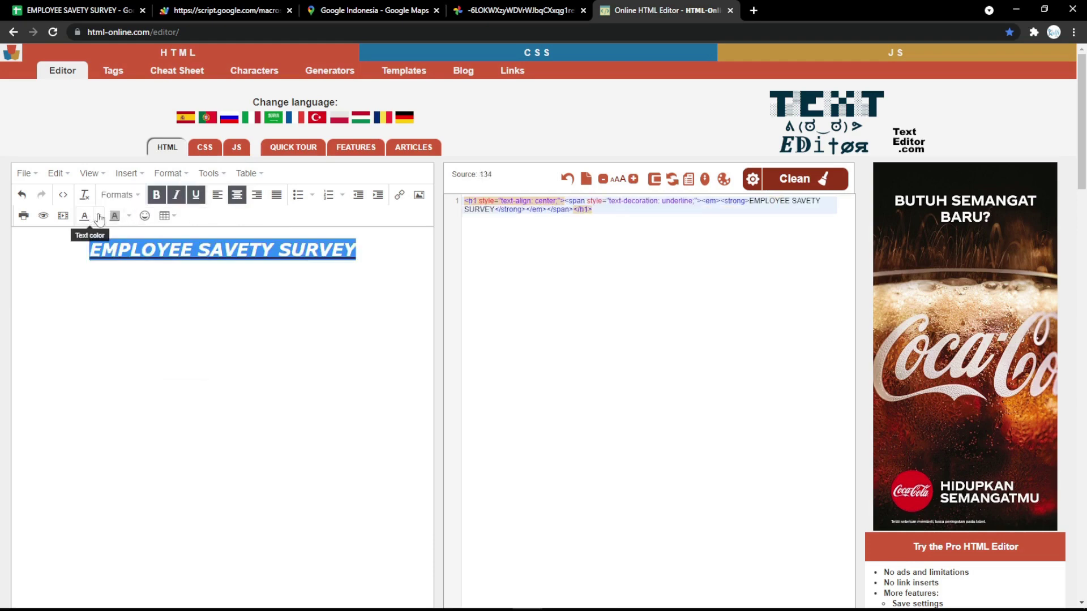
pyautogui.click(99, 215)
pyautogui.click(53, 275)
pyautogui.click(241, 256)
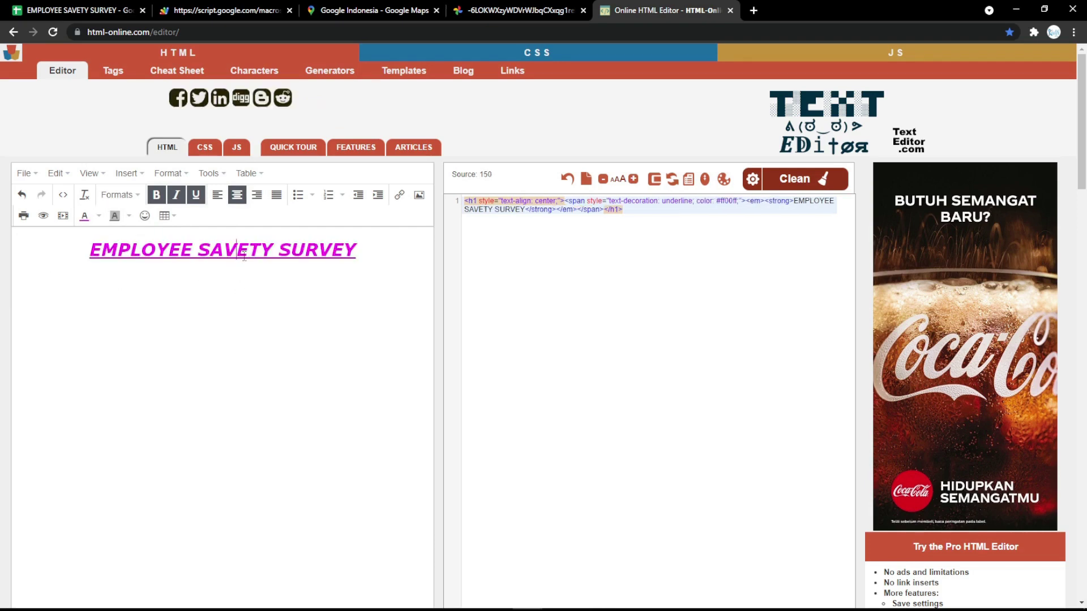
pyautogui.moveTo(617, 227); pyautogui.dragTo(415, 175)
pyautogui.hotkey('ctrl', 'c')
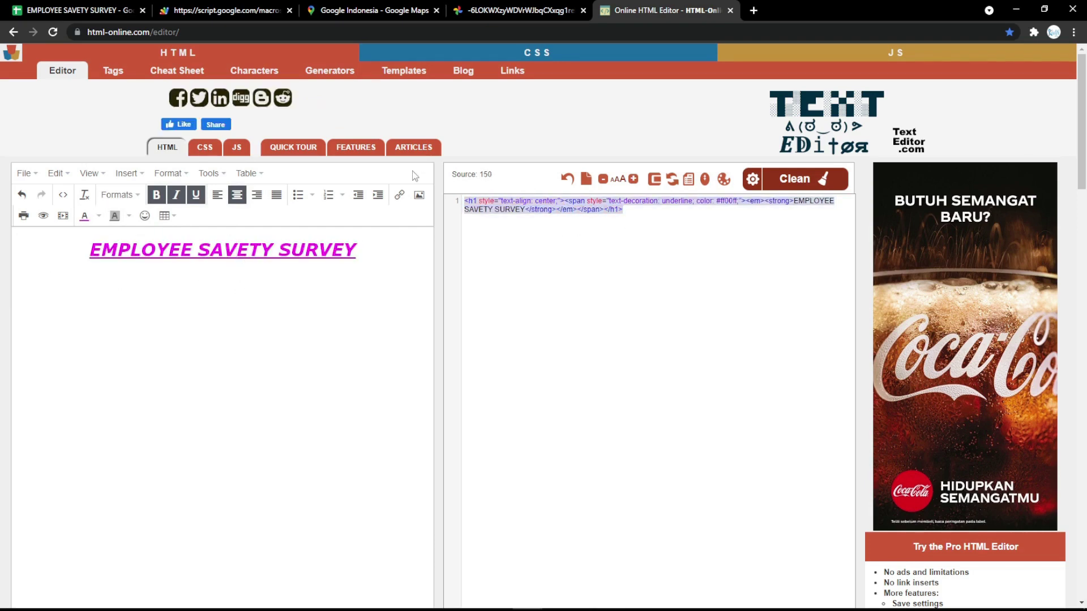
# Paste the new heading HTML over the old Form Title in B8 and view it on the live form.
pyautogui.click(79, 10)
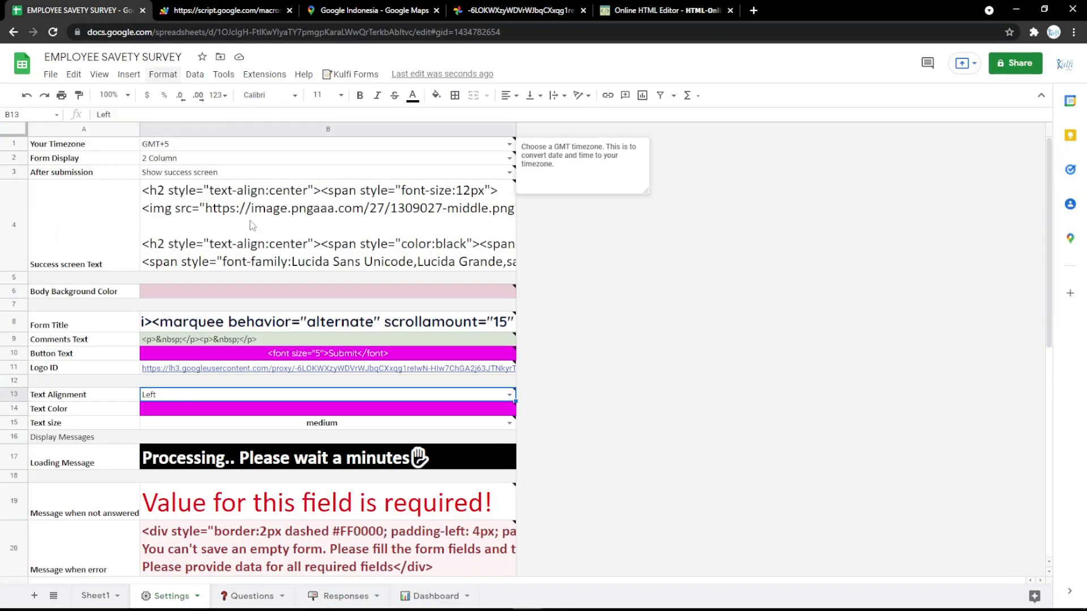
pyautogui.doubleClick(312, 322)
pyautogui.hotkey('ctrl', 'a')
pyautogui.hotkey('ctrl', 'v')
pyautogui.click(345, 291)
pyautogui.click(220, 7)
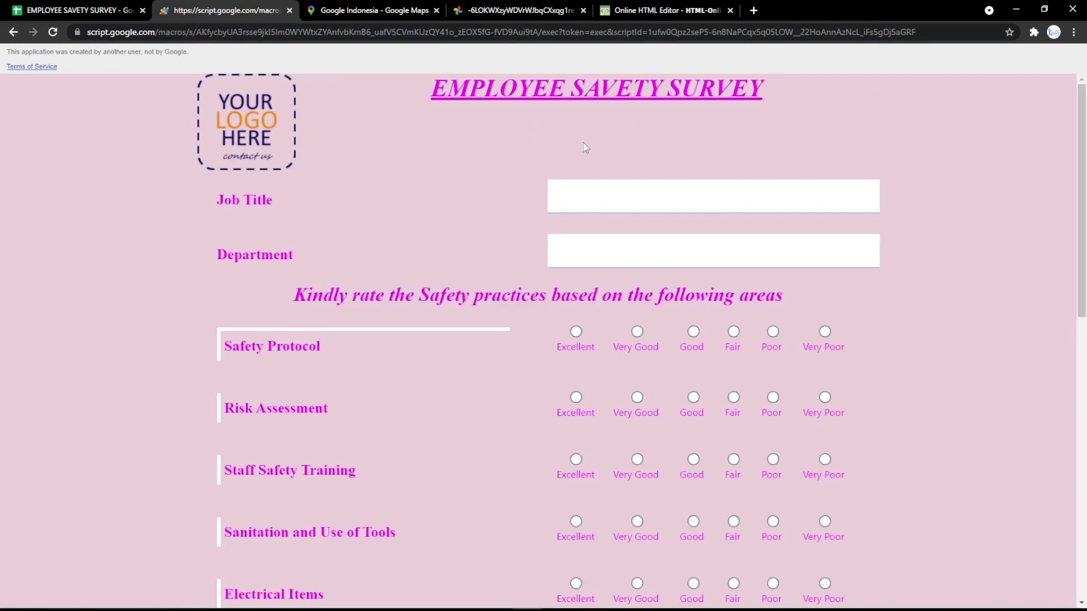
pyautogui.click(130, 9)
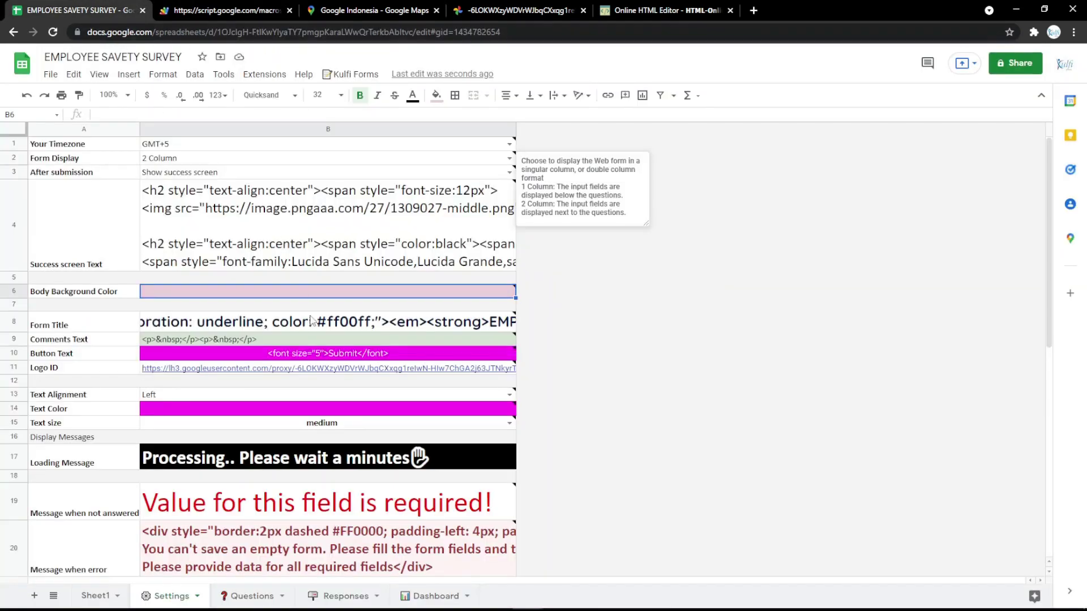
# Paste the TRANSPOSE(FILTER) formula from the note into Responses!A1 and check where Job Title sits in Questions.
pyautogui.click(339, 595)
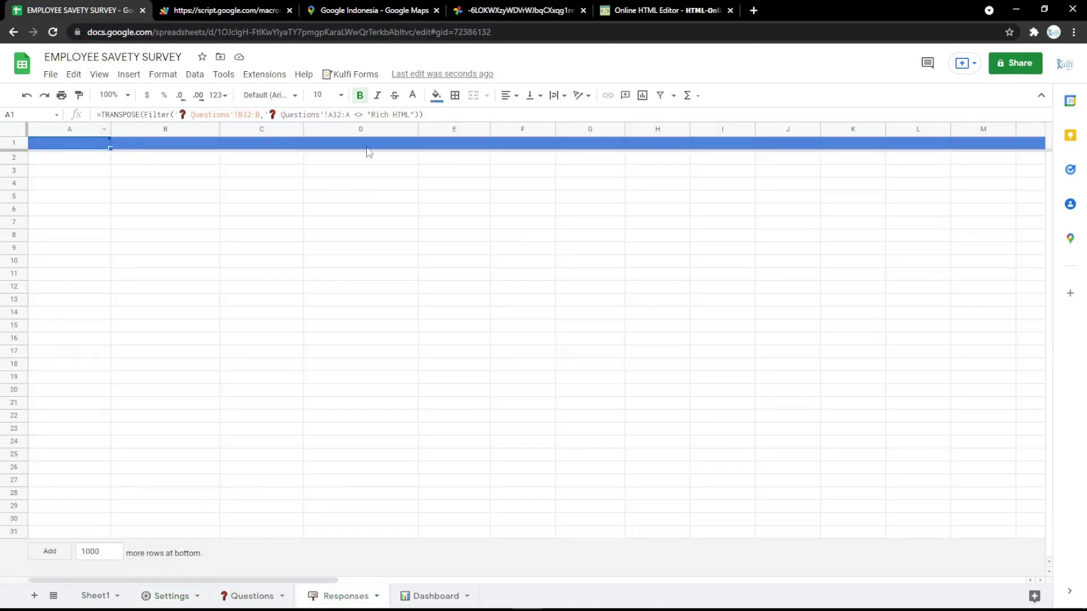
pyautogui.click(753, 10)
pyautogui.click(152, 51)
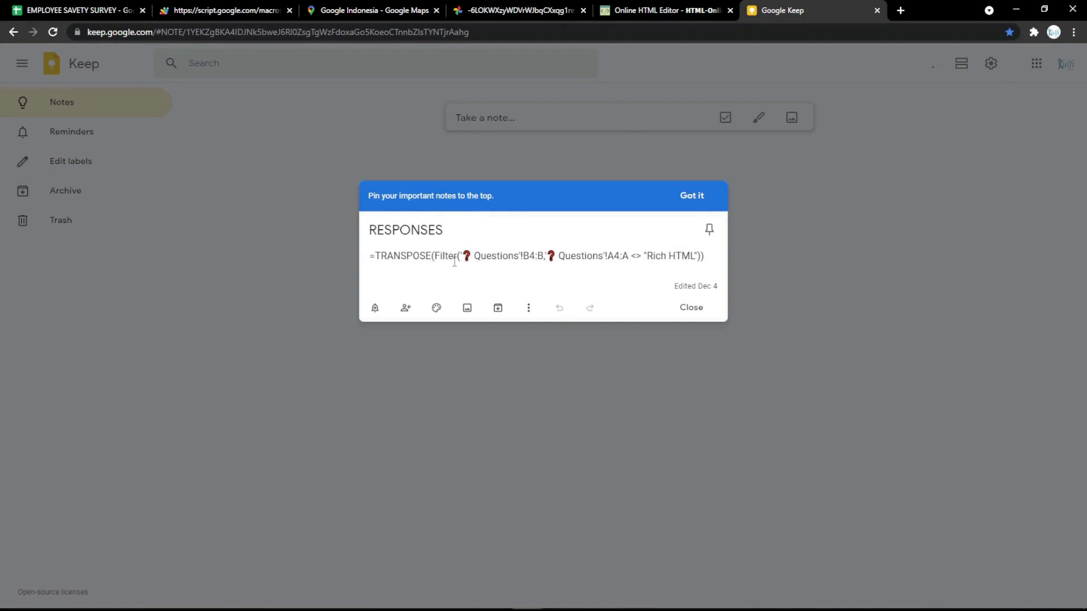
pyautogui.hotkey('ctrl', 'a')
pyautogui.hotkey('ctrl', 'c')
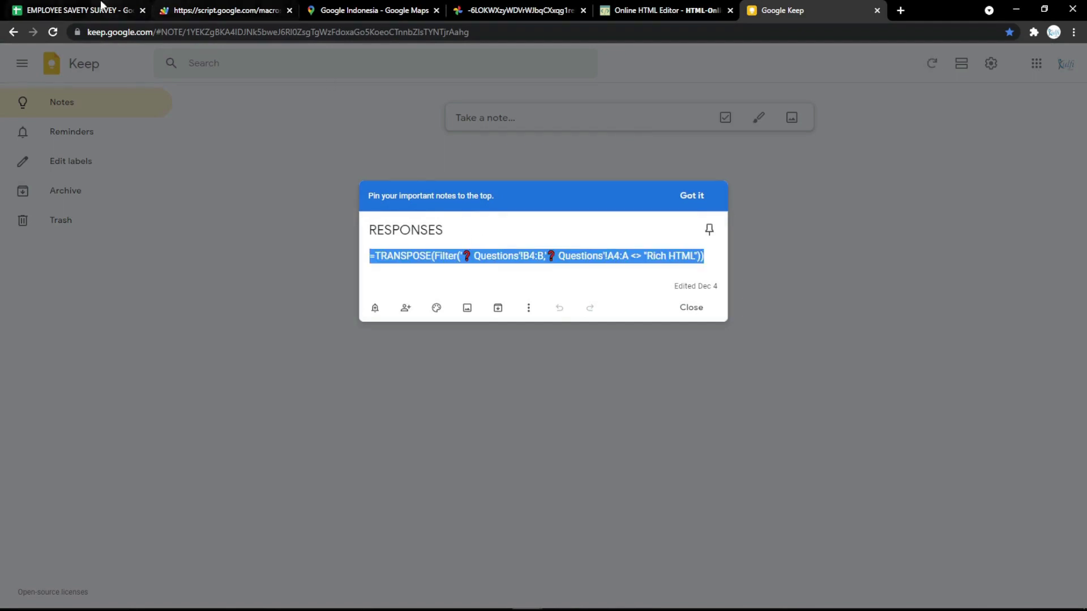
pyautogui.click(80, 11)
pyautogui.press('Return')
pyautogui.hotkey('ctrl', 'a')
pyautogui.hotkey('ctrl', 'v')
pyautogui.click(146, 235)
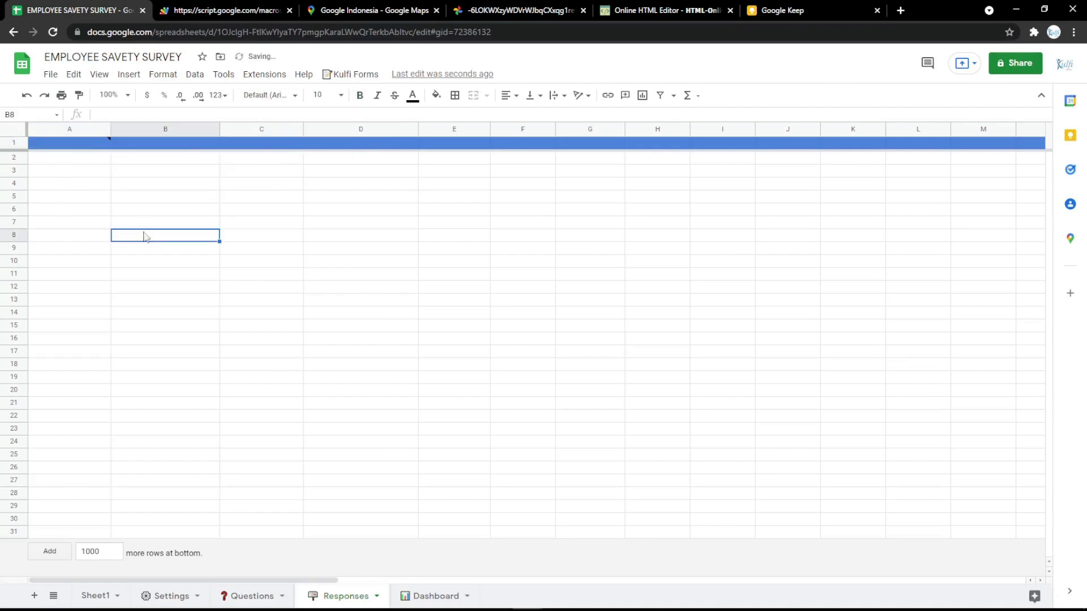
pyautogui.click(249, 597)
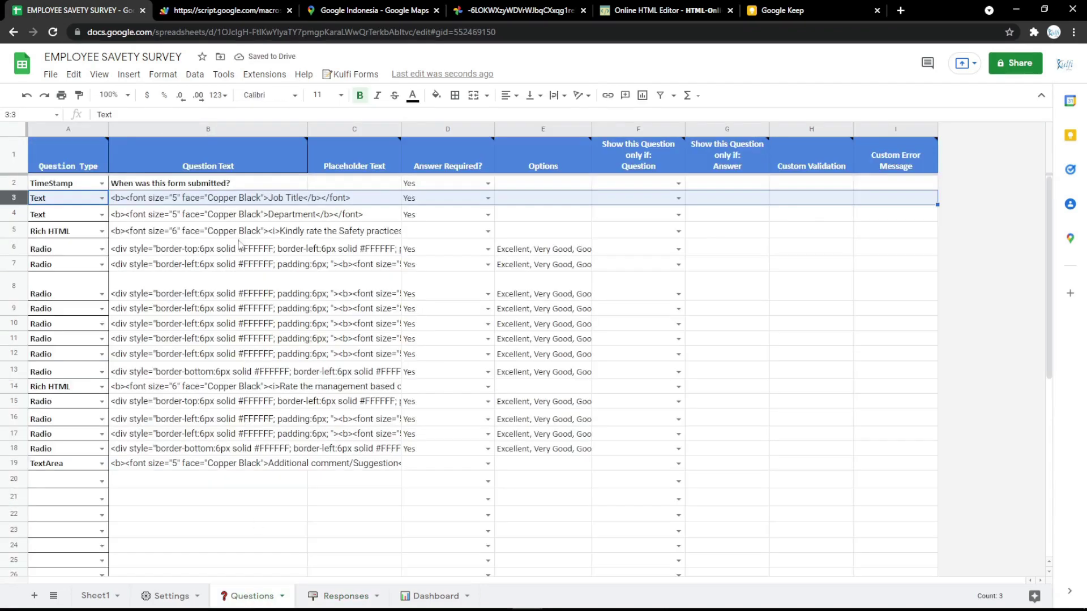
pyautogui.click(226, 198)
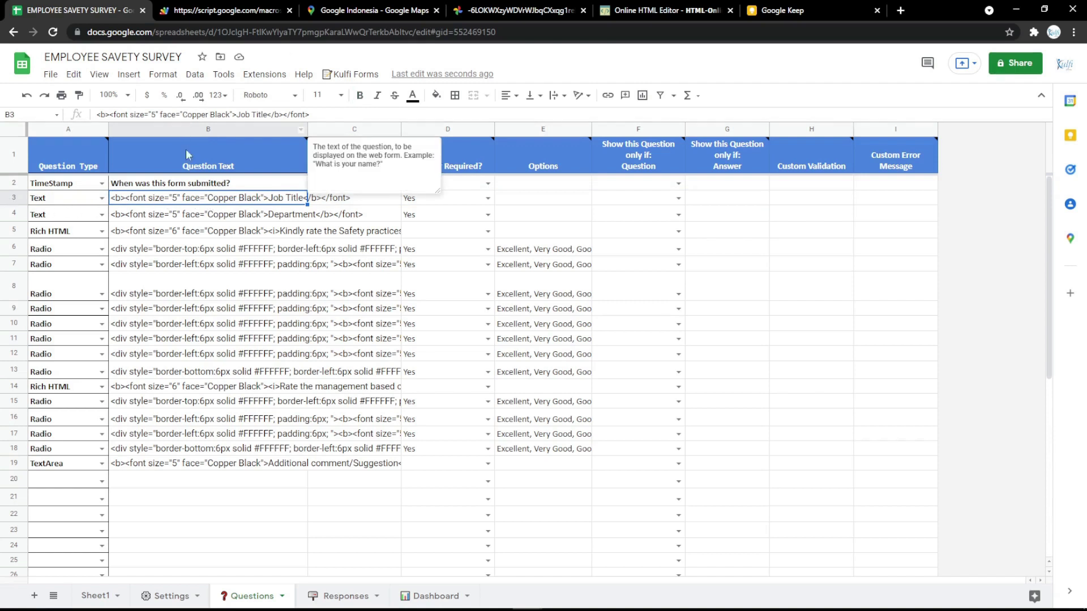
pyautogui.click(340, 596)
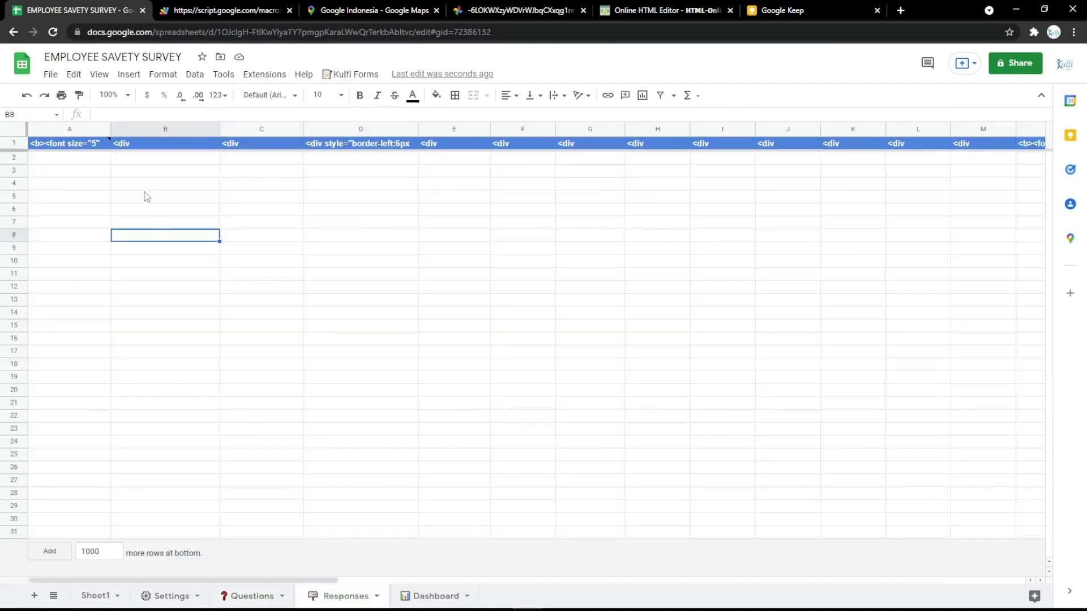
# Change the A1 formula ranges B4:B and A4:A to B3:B and A3:A, then begin filling Job Title on the form.
pyautogui.click(99, 144)
pyautogui.doubleClick(97, 144)
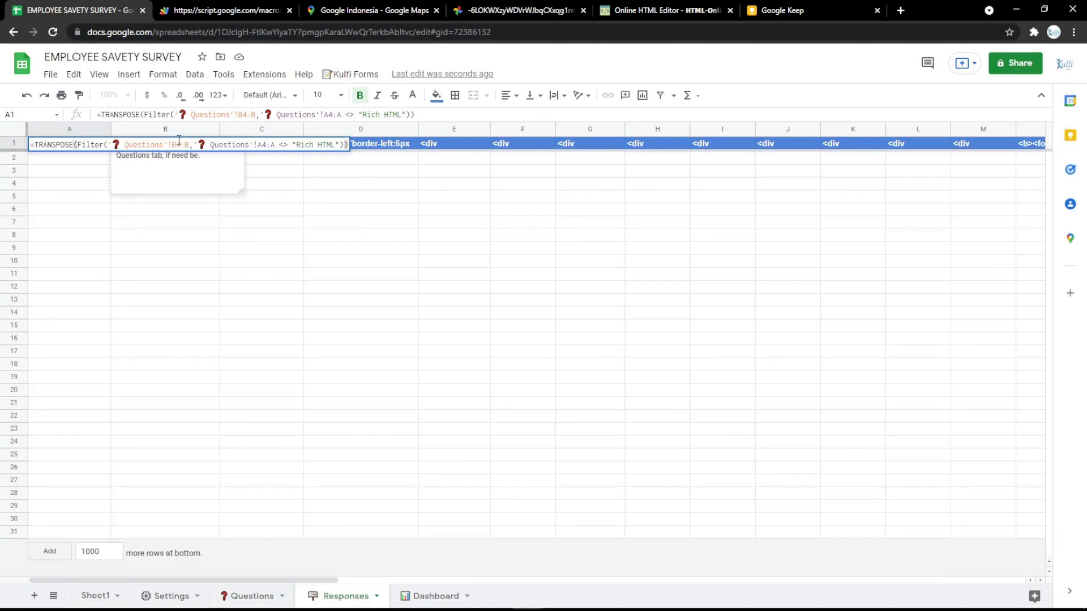
pyautogui.click(178, 144)
pyautogui.press('BackSpace')
pyautogui.write('3')
pyautogui.click(271, 144)
pyautogui.press('BackSpace')
pyautogui.write('3')
pyautogui.click(272, 180)
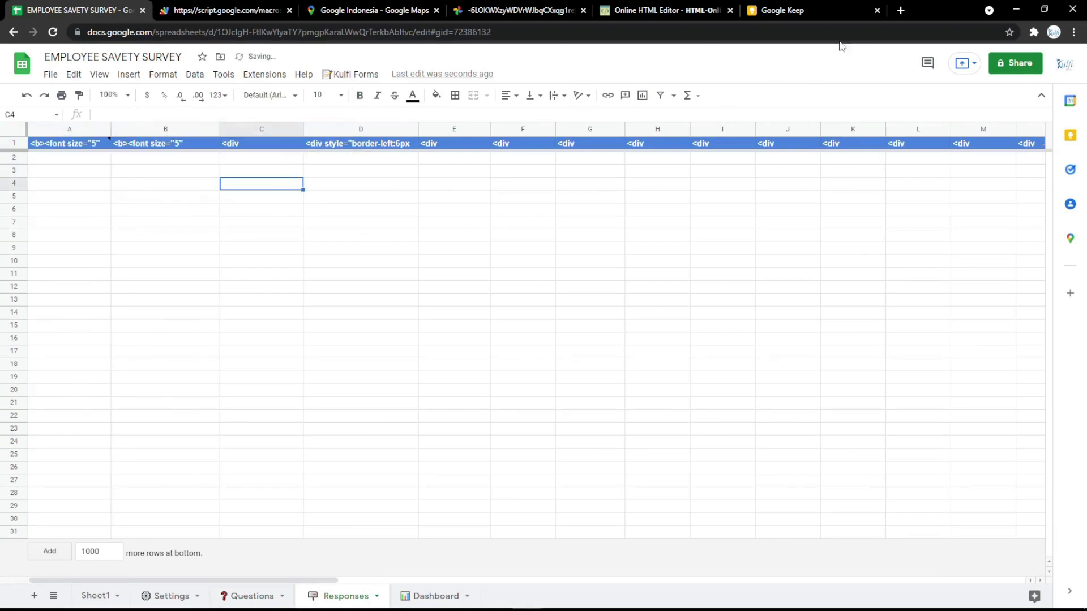
pyautogui.click(191, 6)
pyautogui.click(583, 187)
# Submit a test response with Job Title 'A' and confirm it appears in the Responses sheet.
pyautogui.write('A')
pyautogui.scroll(-10, 643, 484)
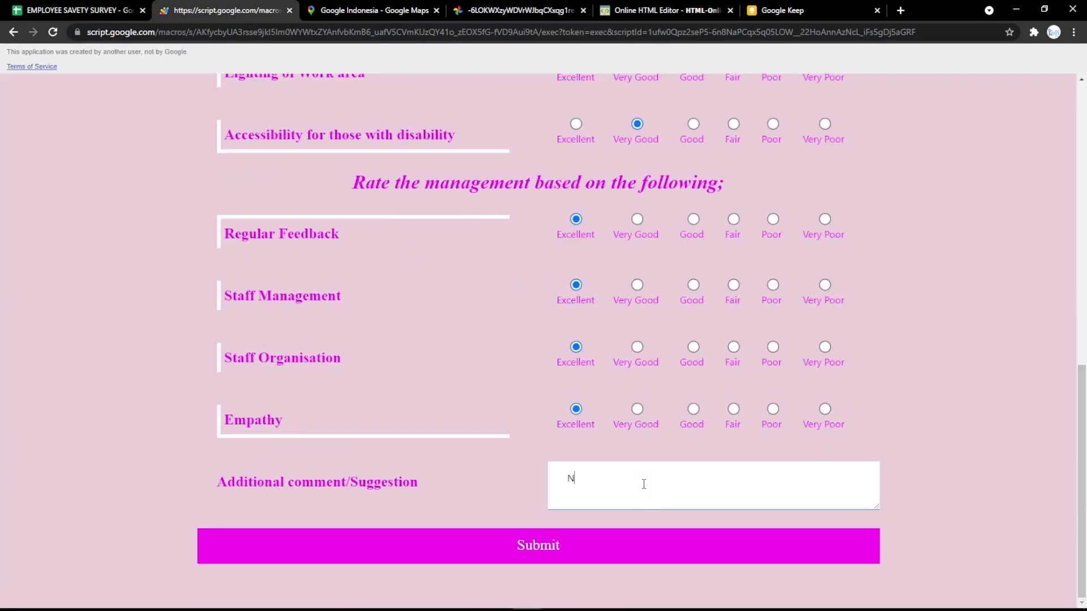
pyautogui.click(637, 541)
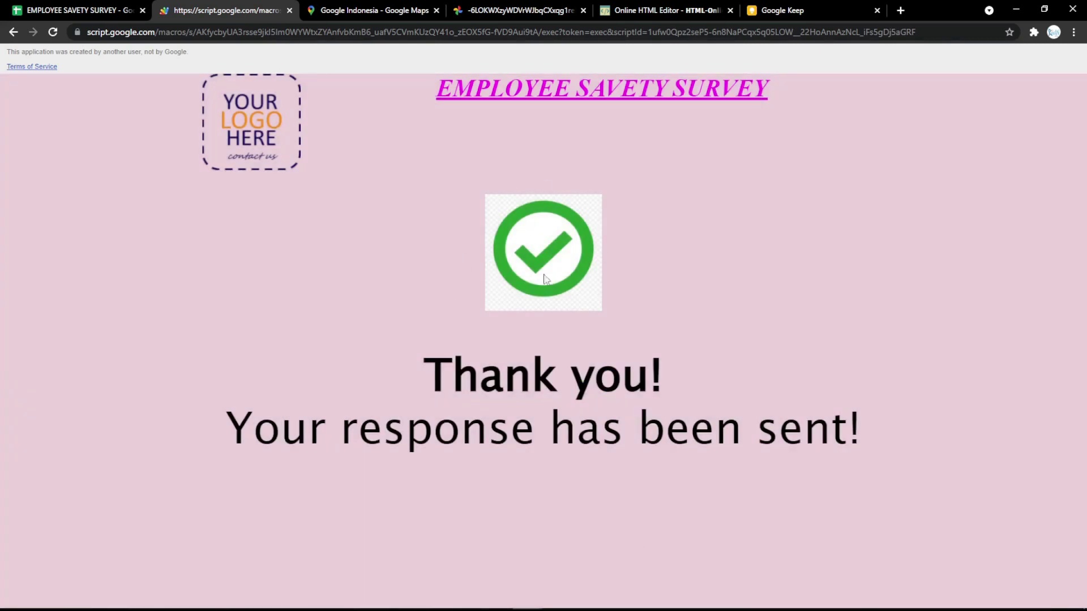
pyautogui.click(66, 10)
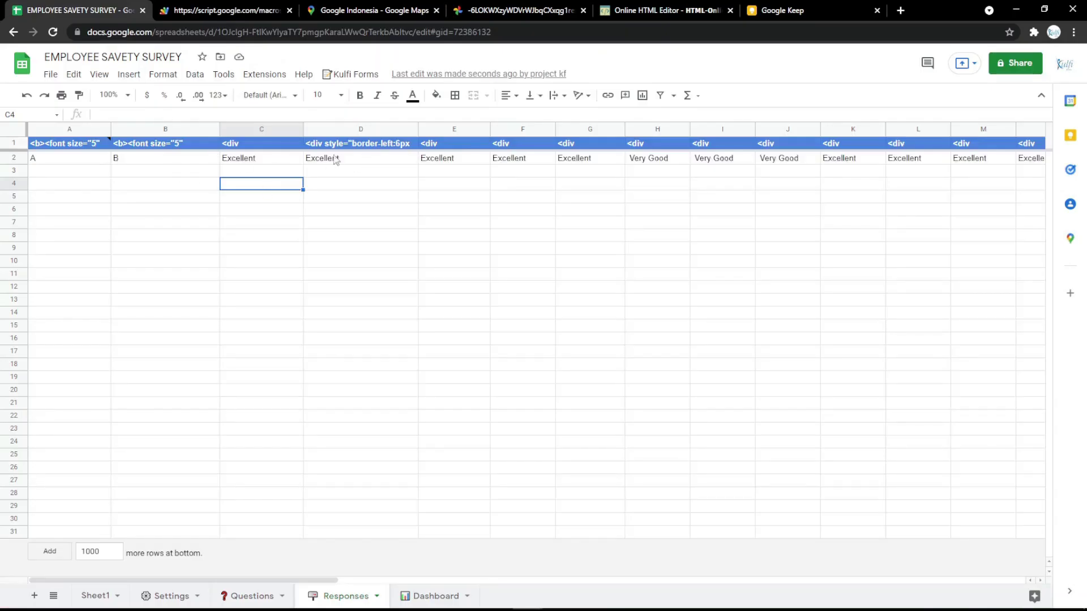
pyautogui.click(222, 9)
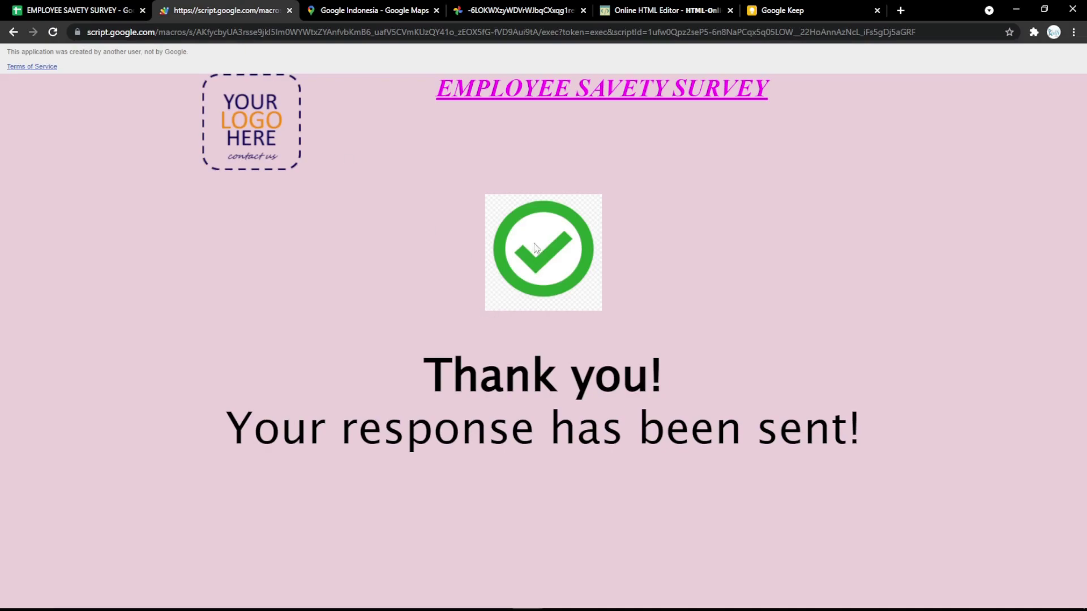
pyautogui.click(67, 10)
# Open Settings!B4 for editing, then copy the thank_you_PNG66.png image URL from a new tab.
pyautogui.click(187, 596)
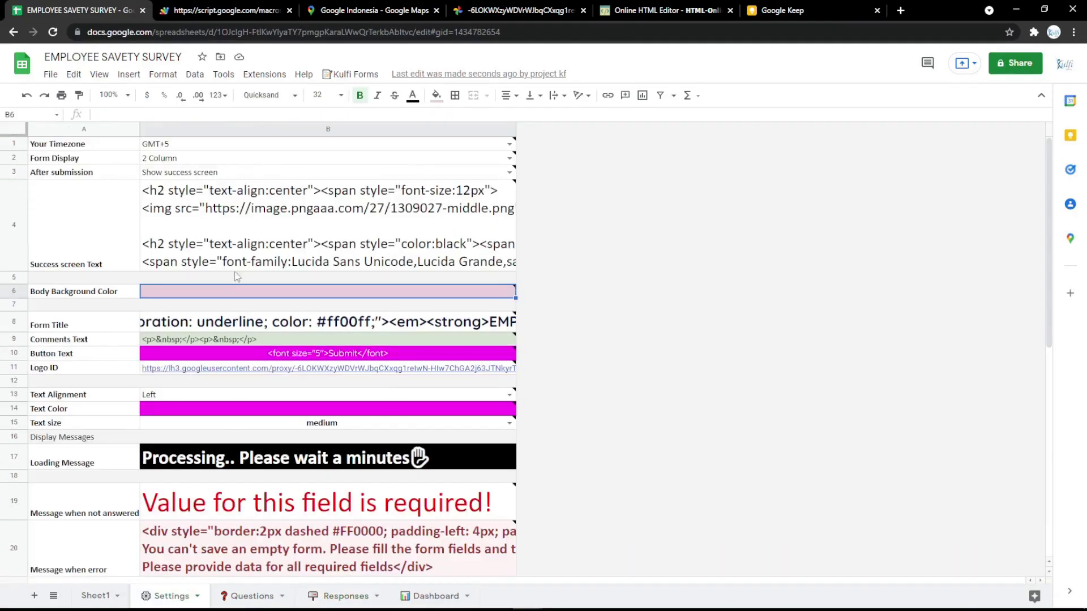
pyautogui.doubleClick(218, 214)
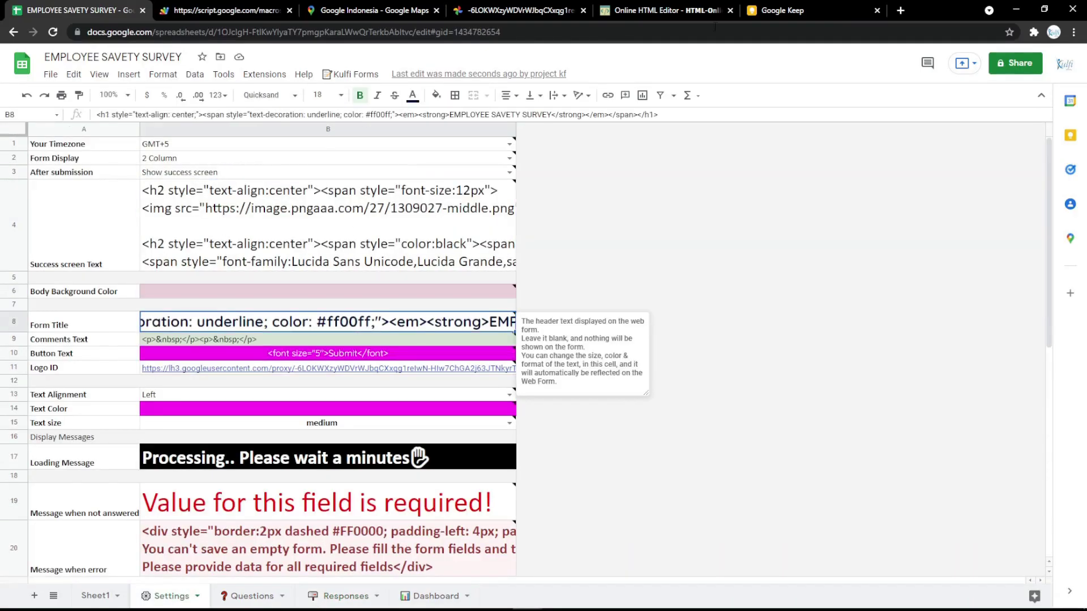
pyautogui.click(901, 10)
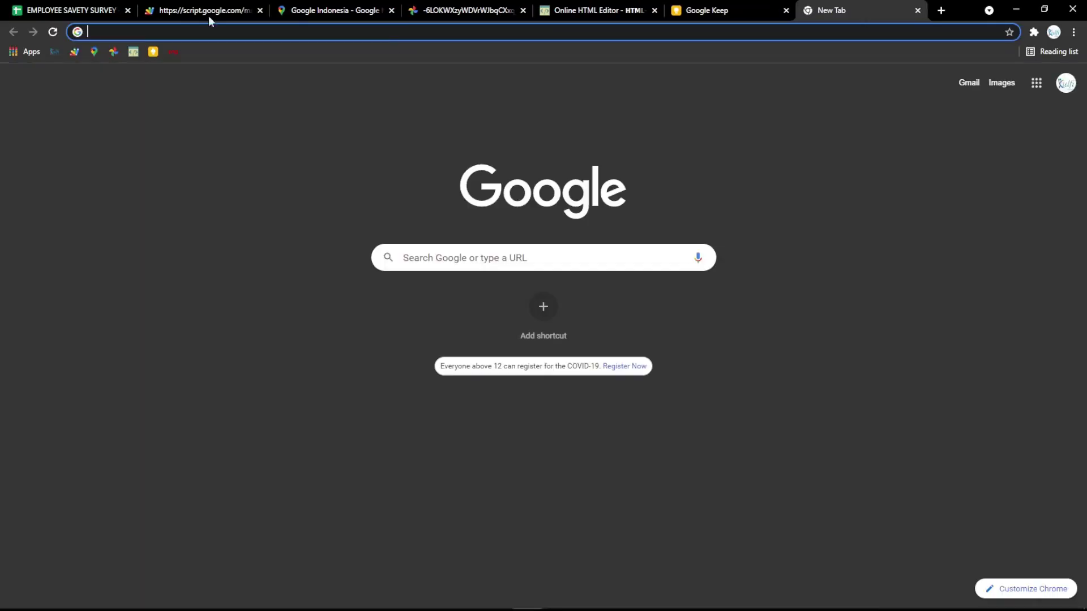
pyautogui.click(173, 51)
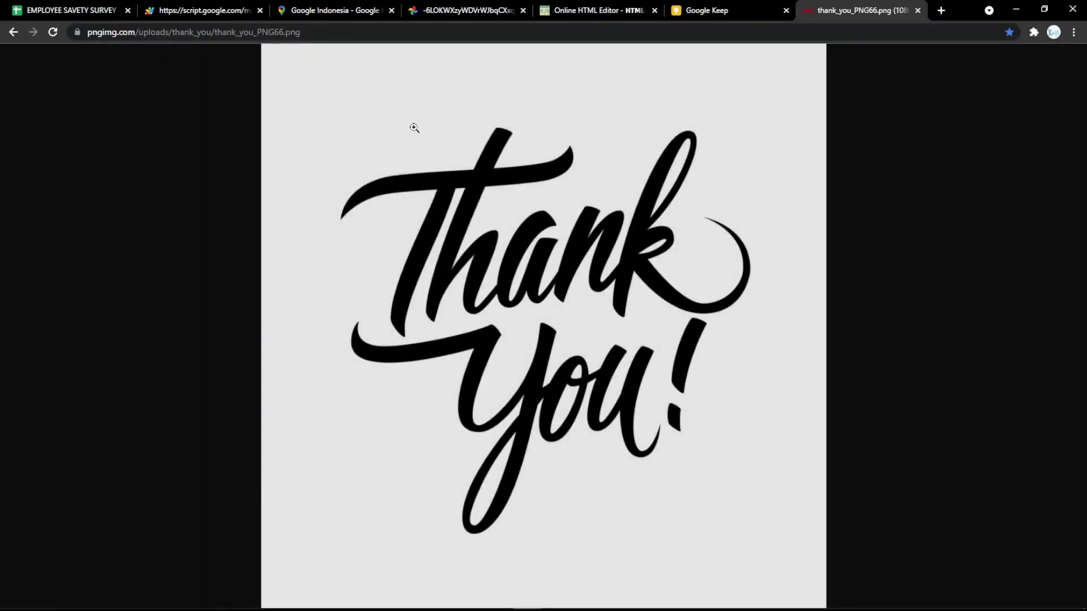
pyautogui.click(350, 37)
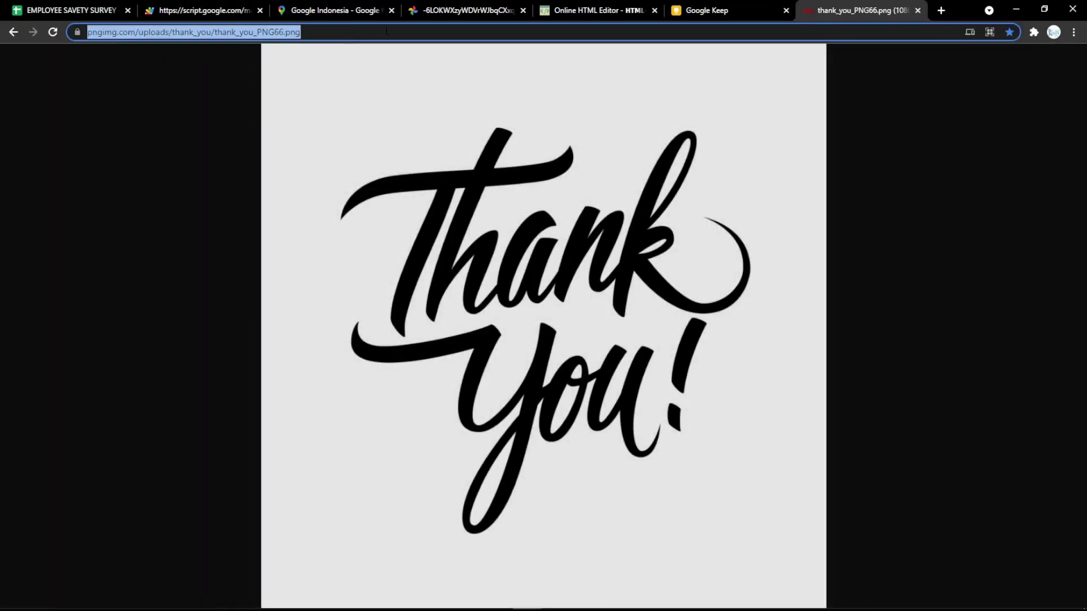
pyautogui.click(566, 10)
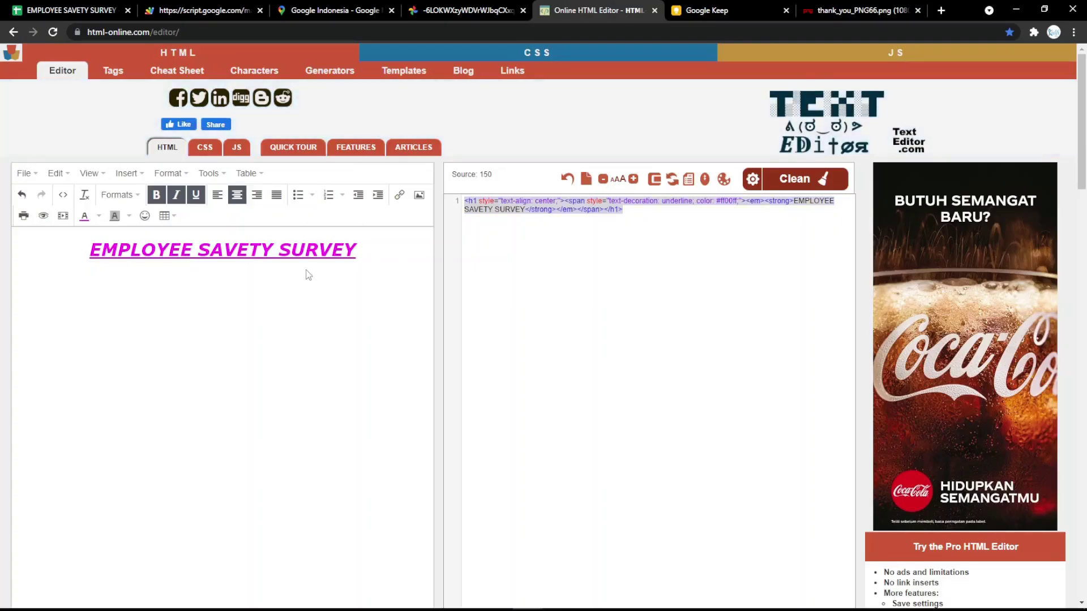
# Replace the EMPLOYEE SAVETY SURVEY heading with the pasted Thank You image.
pyautogui.moveTo(372, 241); pyautogui.dragTo(115, 242)
pyautogui.press('BackSpace')
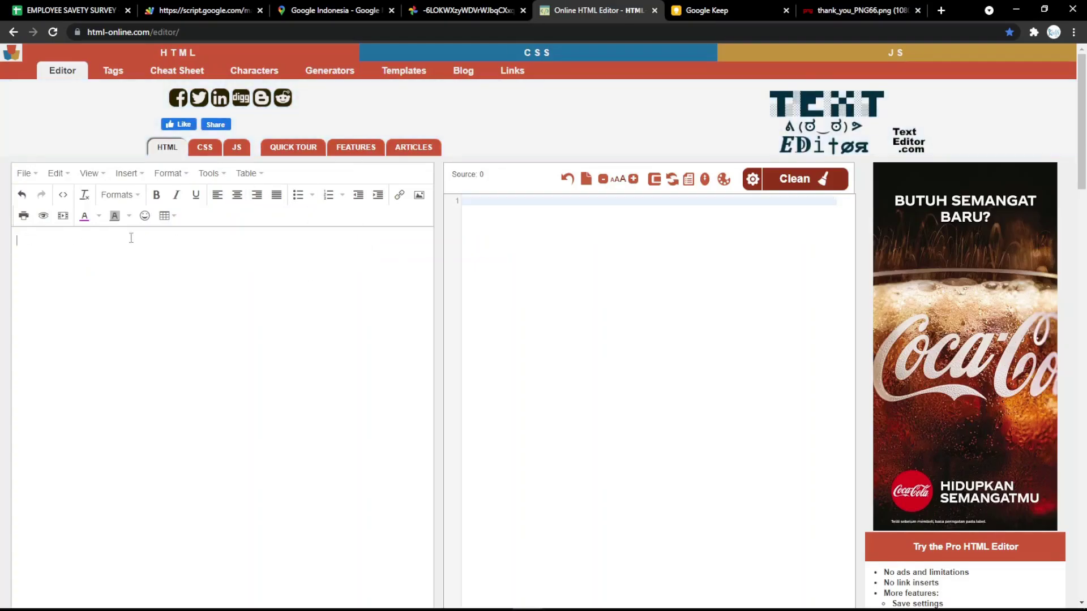
pyautogui.hotkey('ctrl', 'v')
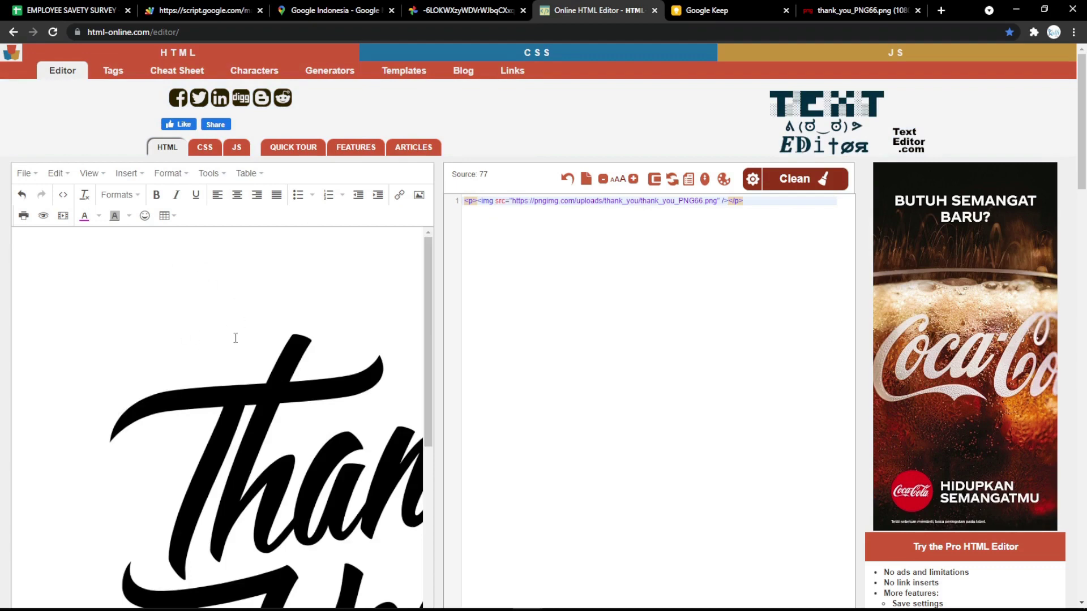
pyautogui.click(97, 267)
pyautogui.moveTo(17, 236); pyautogui.dragTo(130, 314)
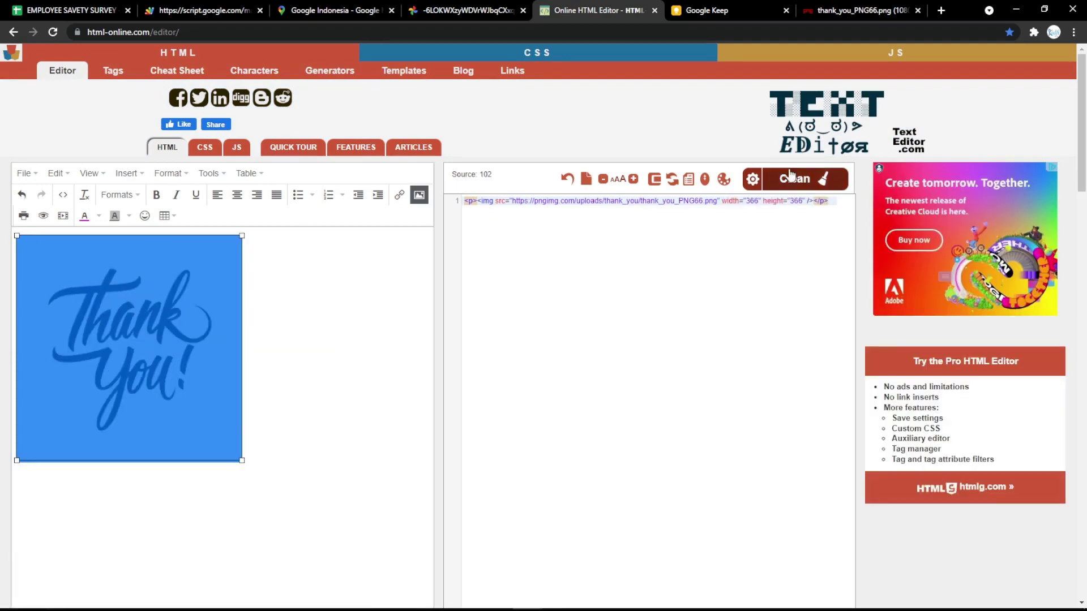
# Set the image width and height to 500 in the source and select its HTML line.
pyautogui.doubleClick(752, 201)
pyautogui.write('500')
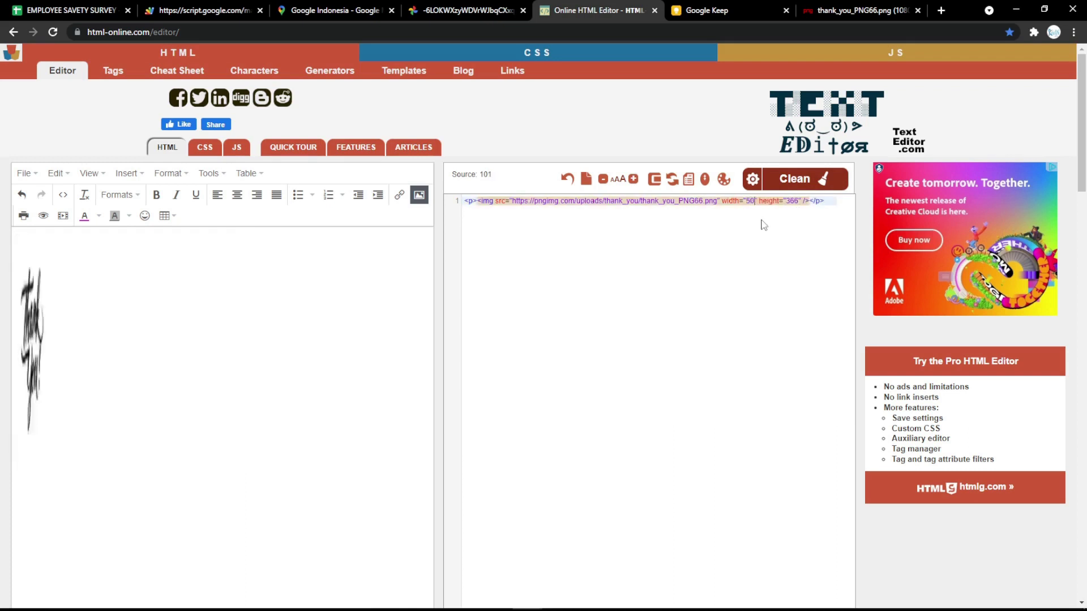
pyautogui.doubleClick(798, 200)
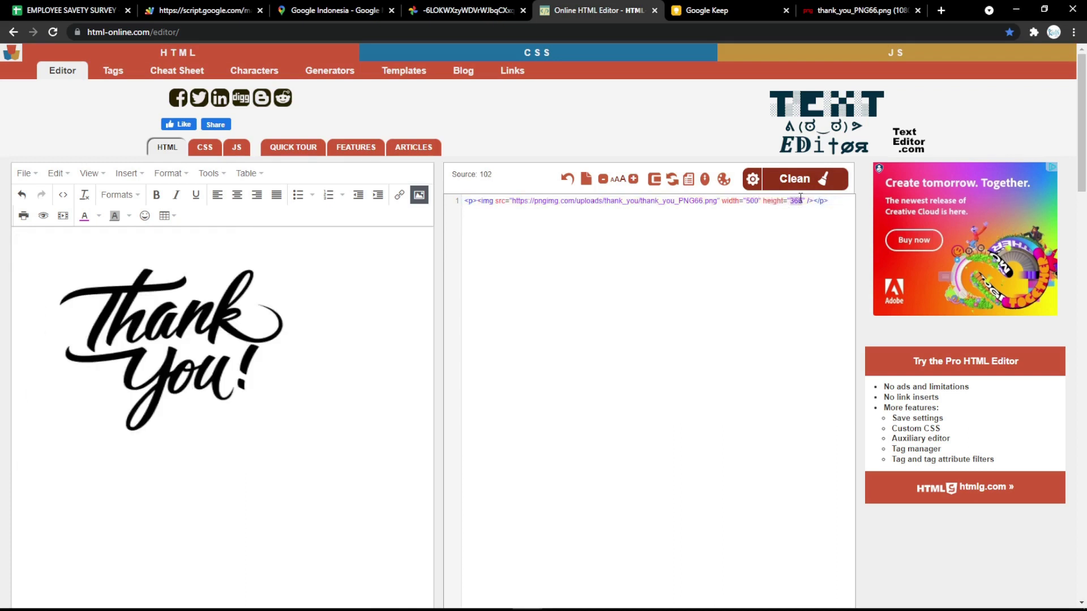
pyautogui.write('500')
pyautogui.press('End')
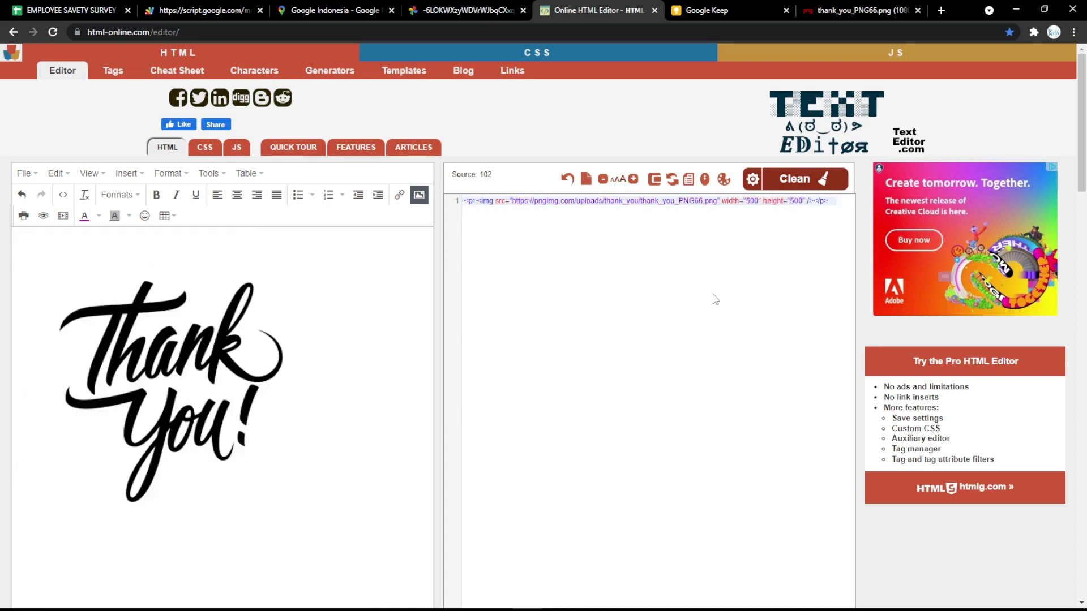
pyautogui.moveTo(830, 214); pyautogui.dragTo(478, 186)
pyautogui.hotkey('ctrl', 'c')
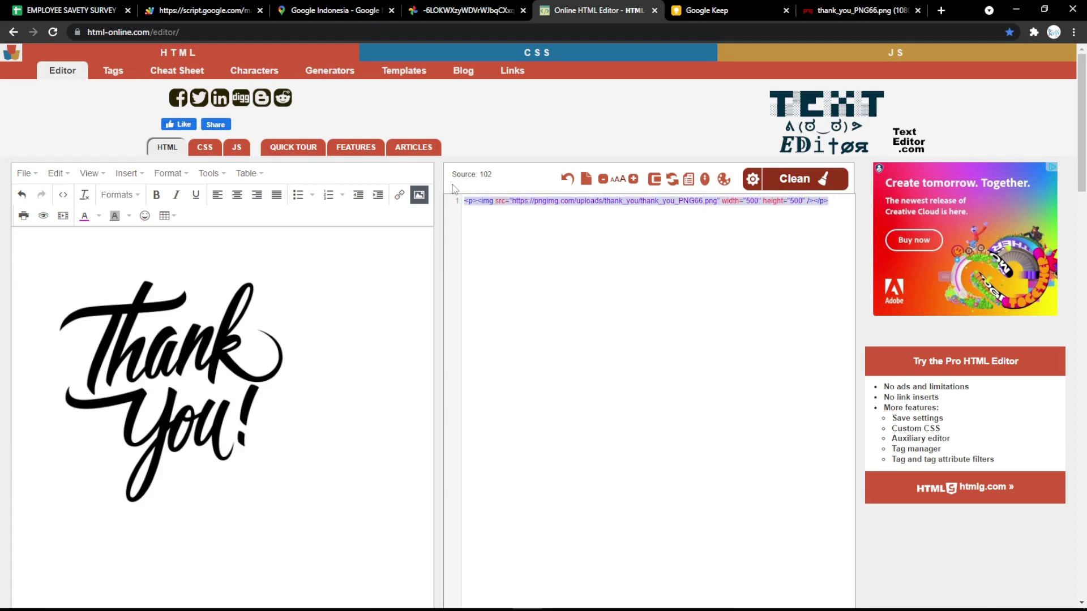
pyautogui.click(68, 10)
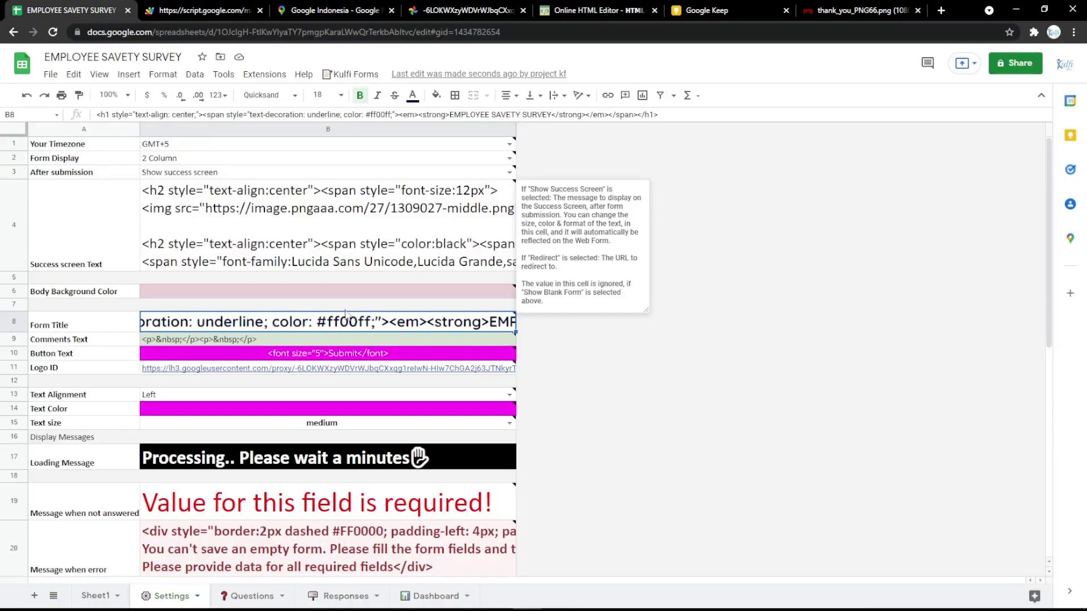
# Paste the 500×500 Thank You image tag over the old checkmark tag in B4 and reload the thank-you page.
pyautogui.doubleClick(348, 268)
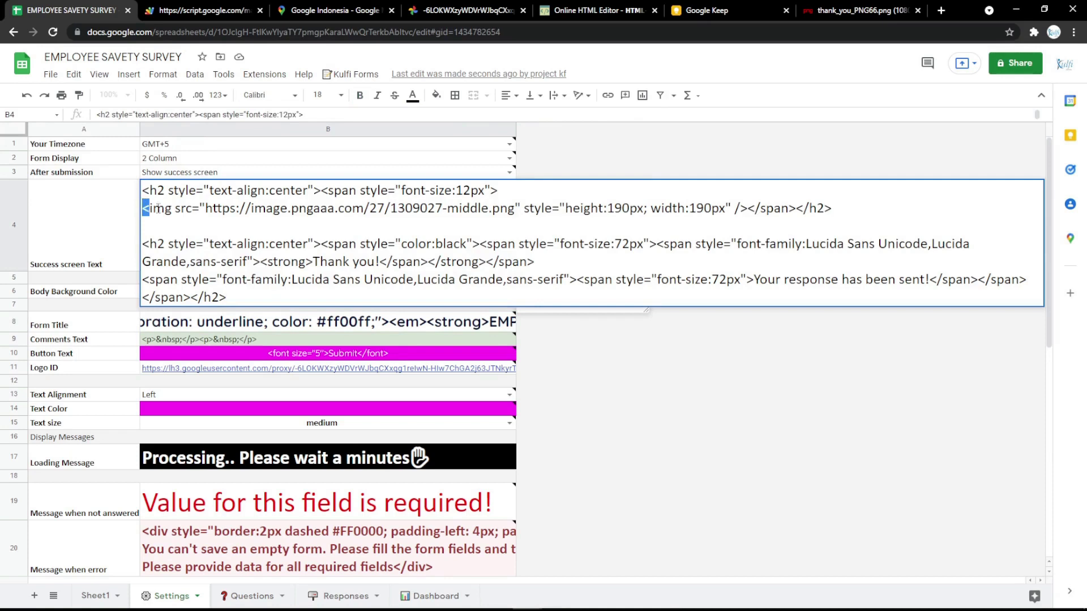
pyautogui.moveTo(143, 204); pyautogui.dragTo(747, 208)
pyautogui.hotkey('ctrl', 'v')
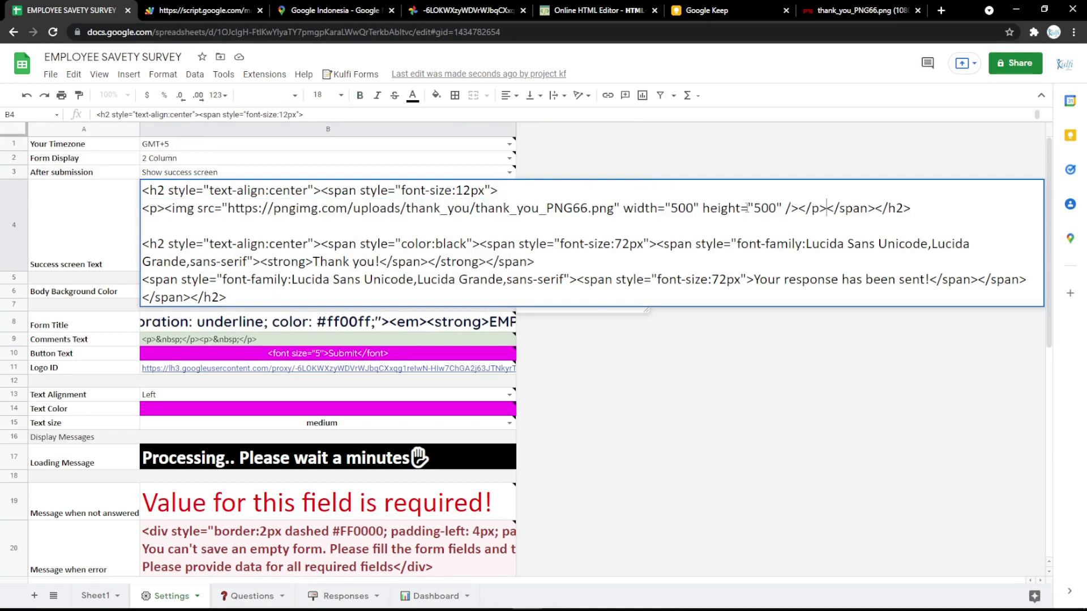
pyautogui.press('Return')
pyautogui.hotkey('ctrl', 'Tab')
pyautogui.press('F5')
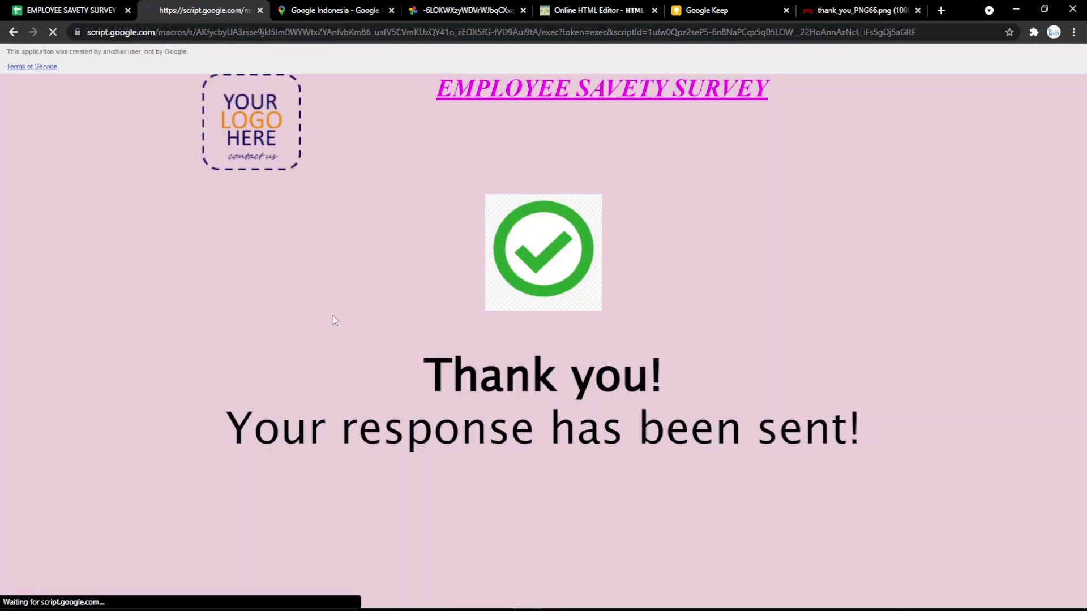